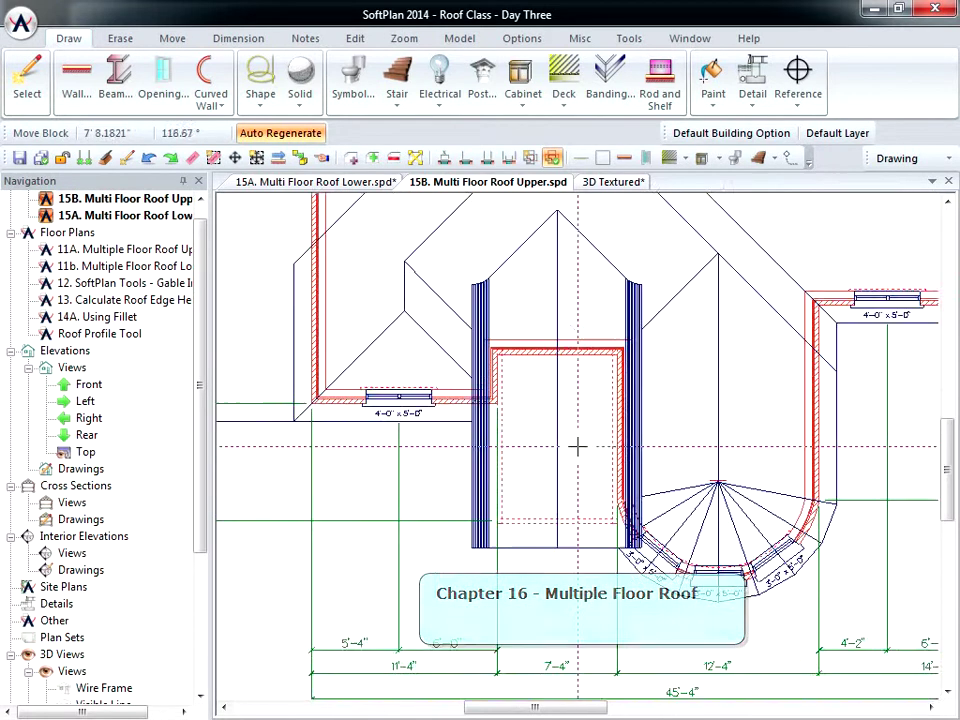
scroll(577, 447, "up", 1)
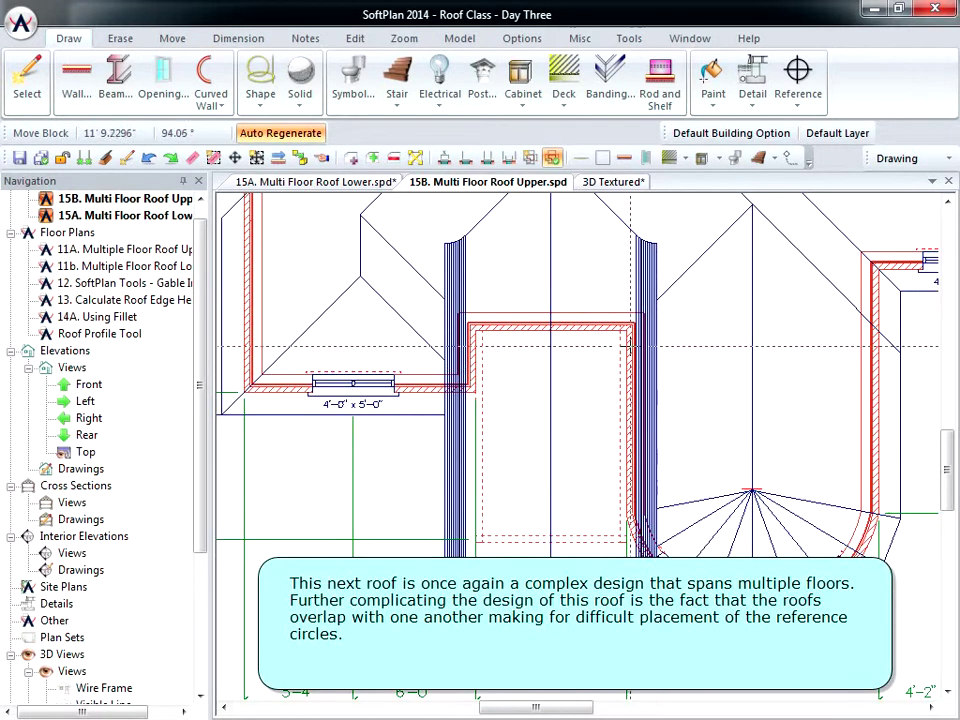
- Zoom to fit the entire 15B Multi Floor Roof Upper plan on screen
left_click(413, 160)
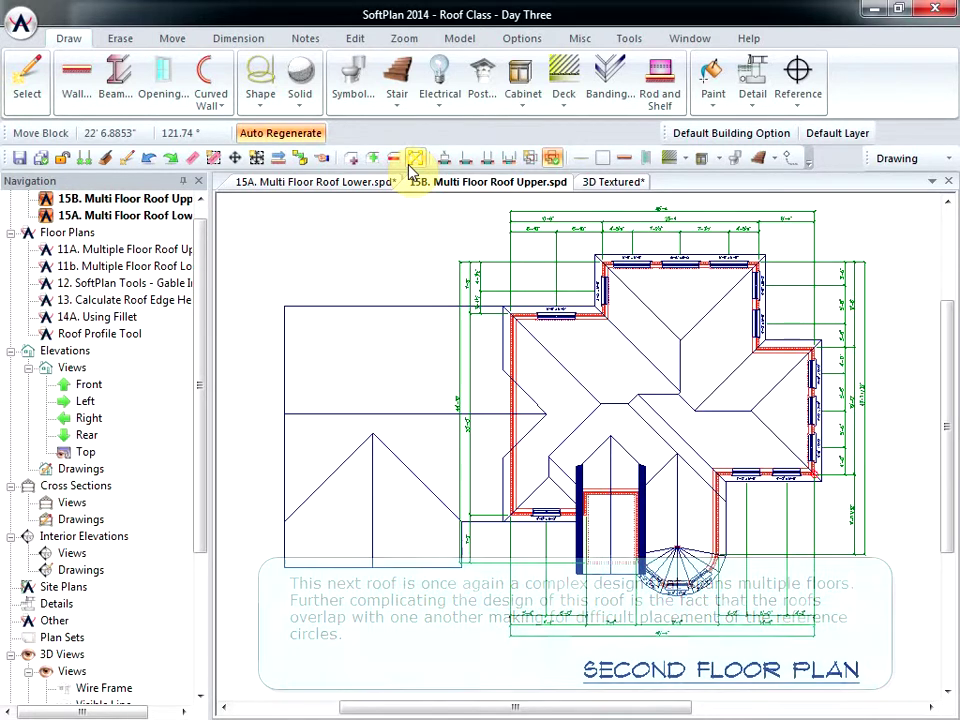
- Fit the 15A lower floor plan in view, then orbit the roofless house in 3D Textured view
left_click(336, 183)
scroll(578, 447, "up", 3)
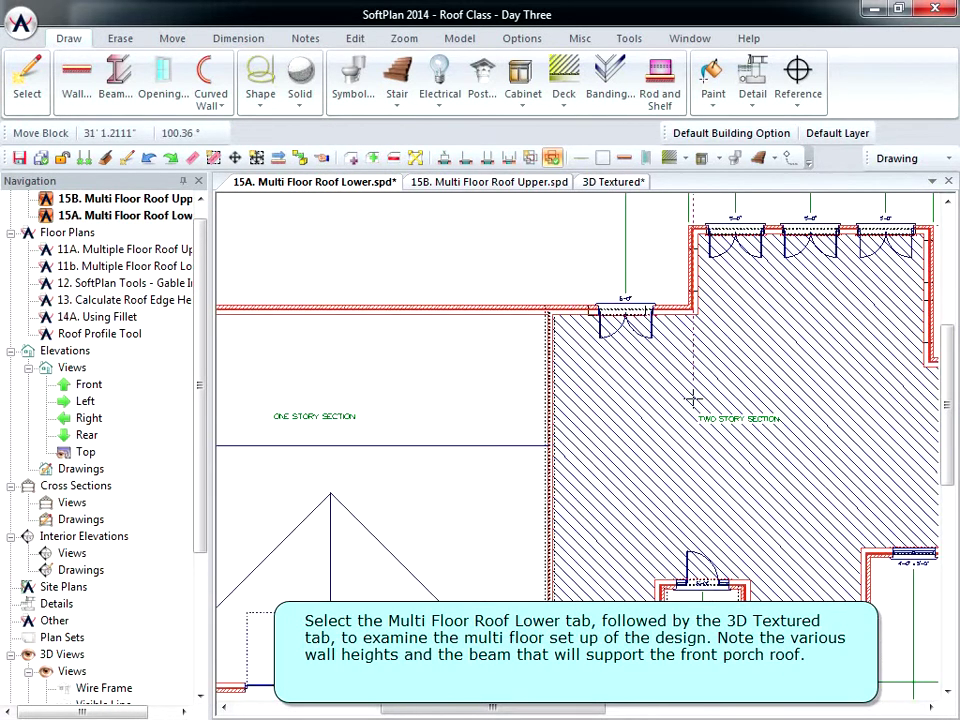
left_click(416, 159)
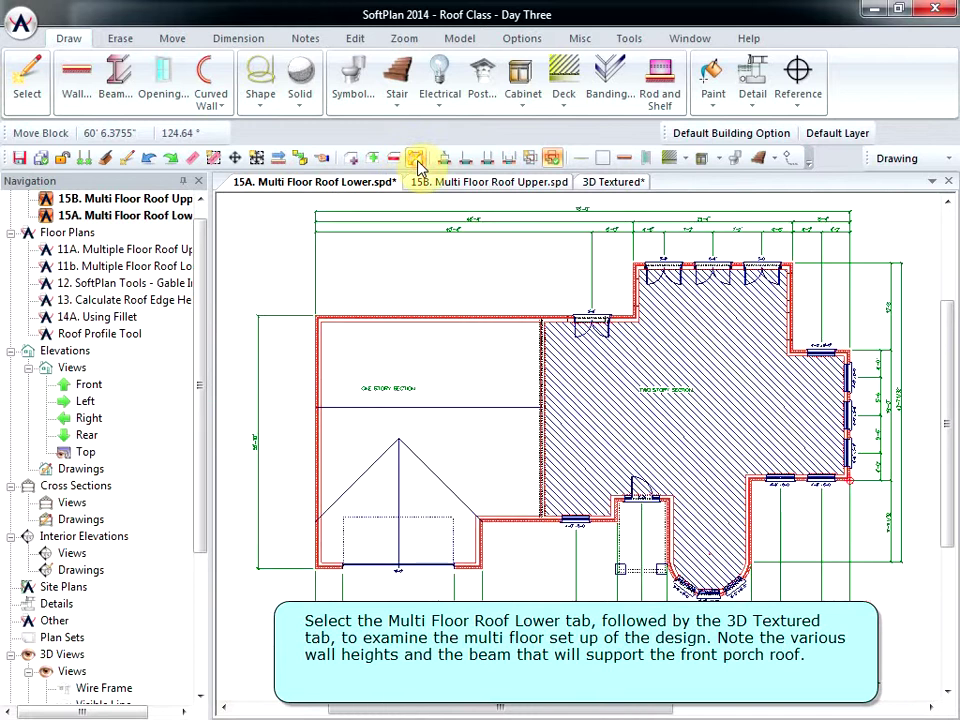
left_click(603, 186)
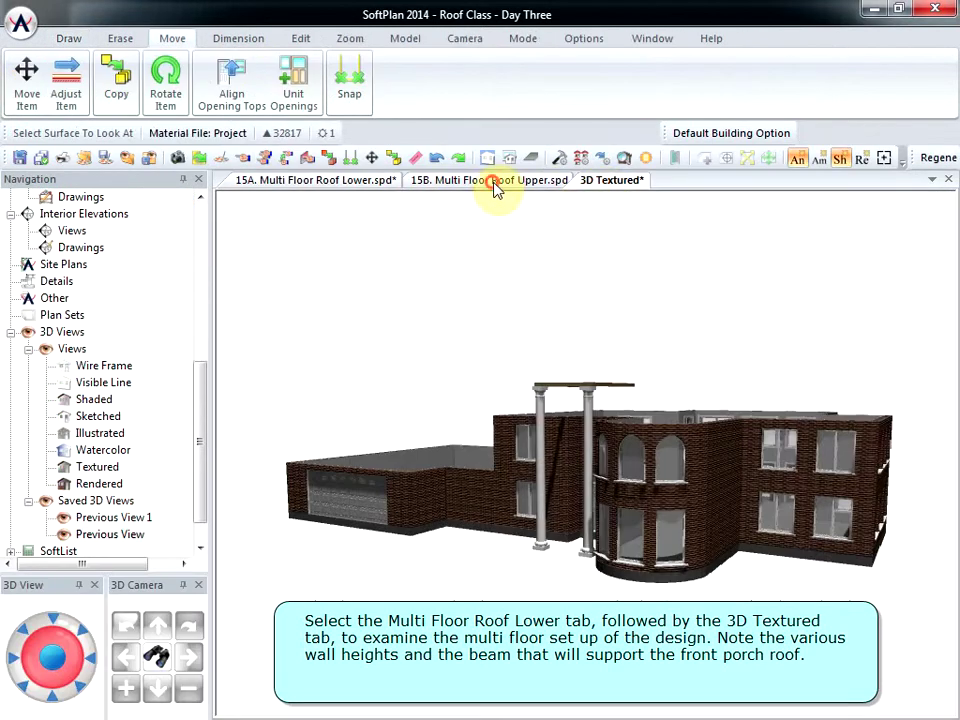
left_click_drag(484, 326, 826, 333)
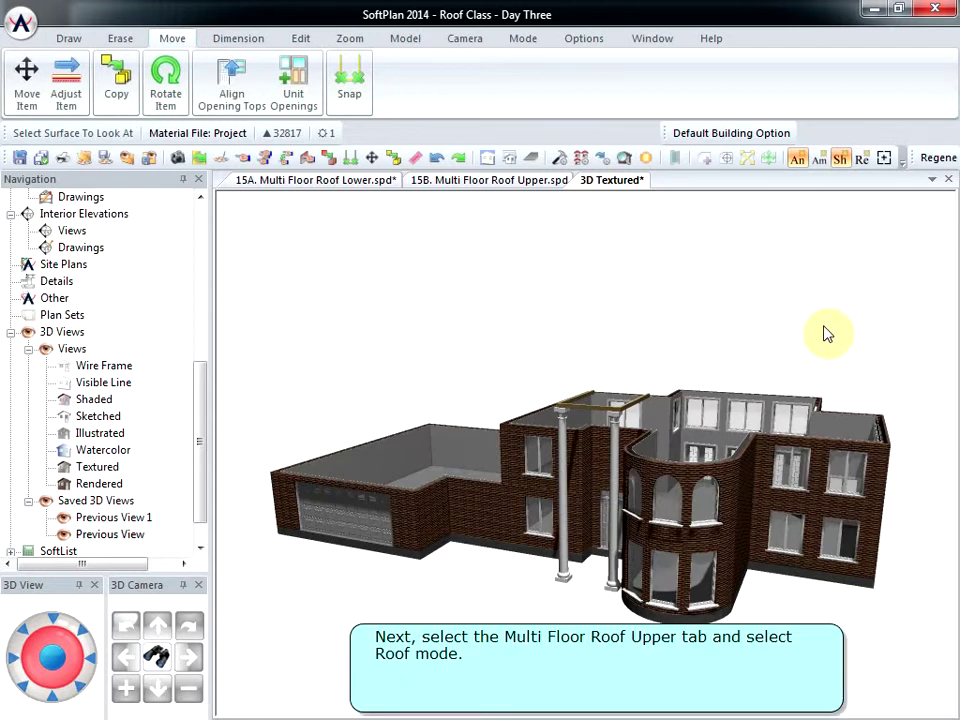
- Switch the 15B upper plan into Roof mode
left_click(478, 184)
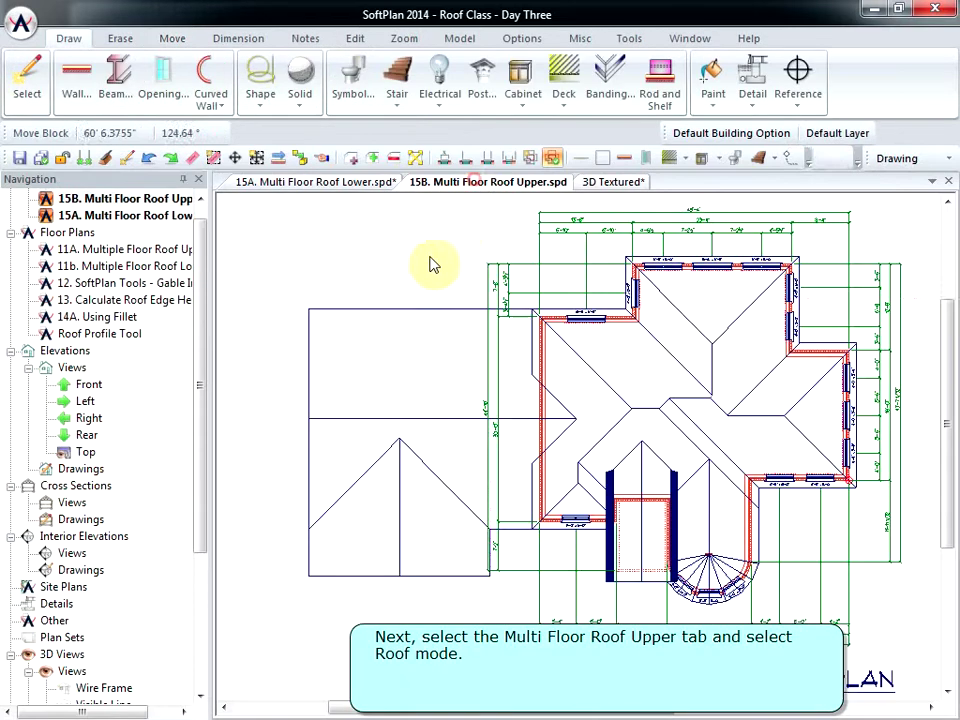
left_click(900, 162)
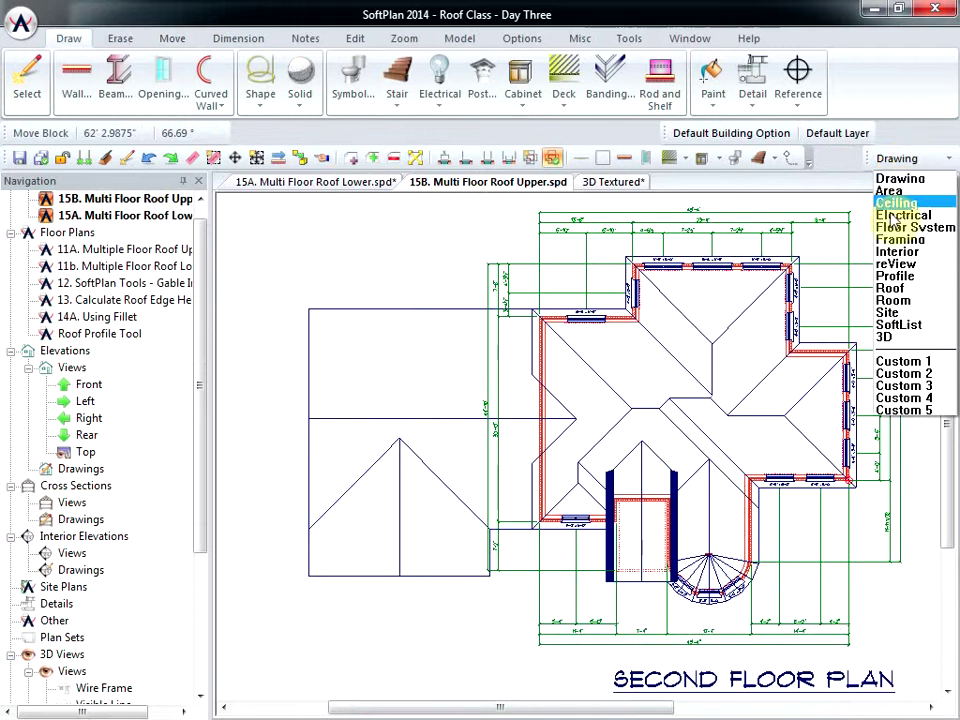
left_click(890, 287)
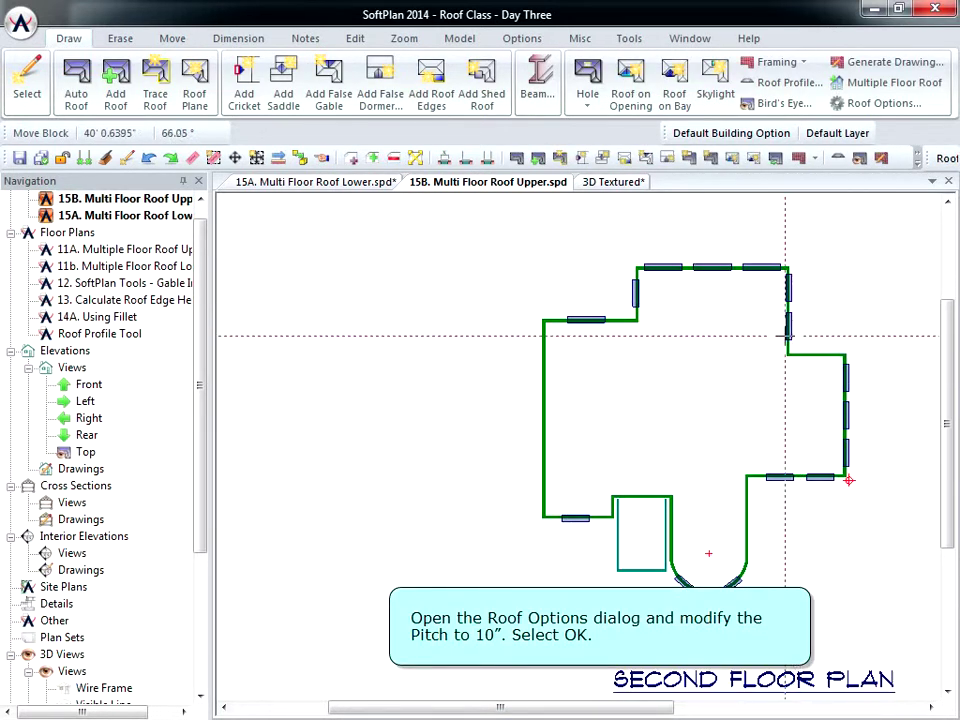
- Set the roof pitch to 10" and overlay the main floor for a multiple floor roof, saving changes
left_click(887, 102)
double_click(555, 54)
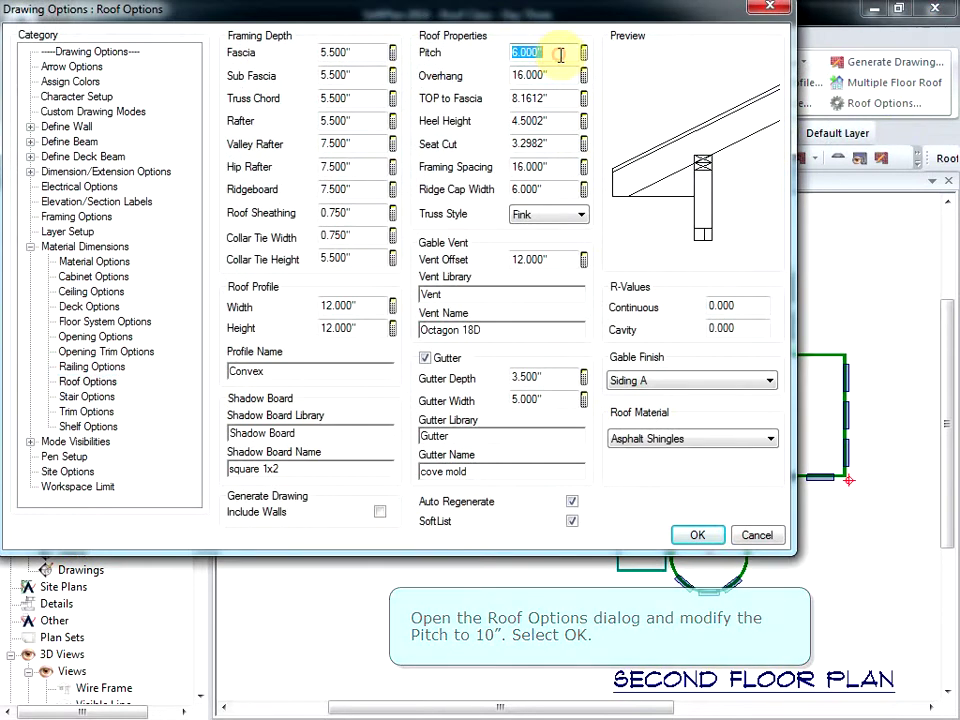
type("10\"")
key("Tab")
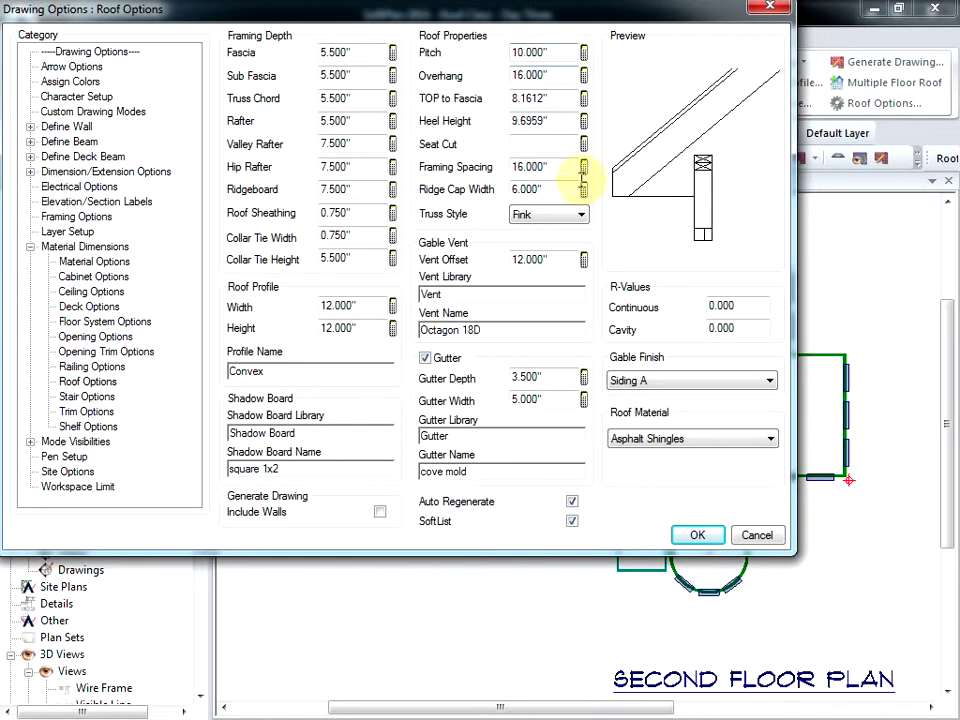
left_click(700, 536)
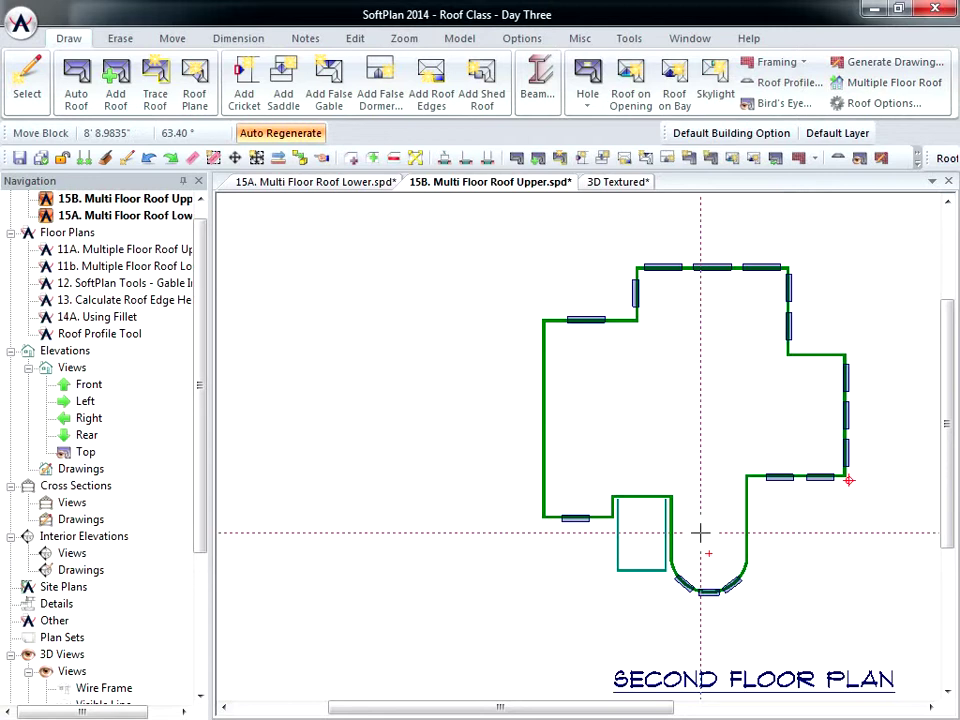
left_click(893, 82)
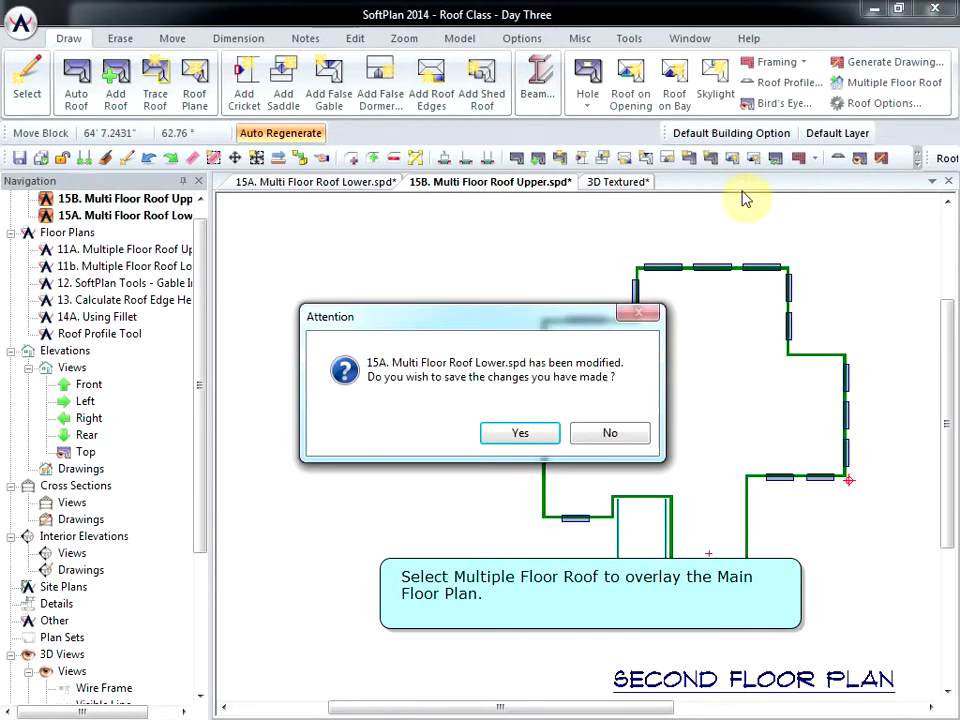
left_click(520, 432)
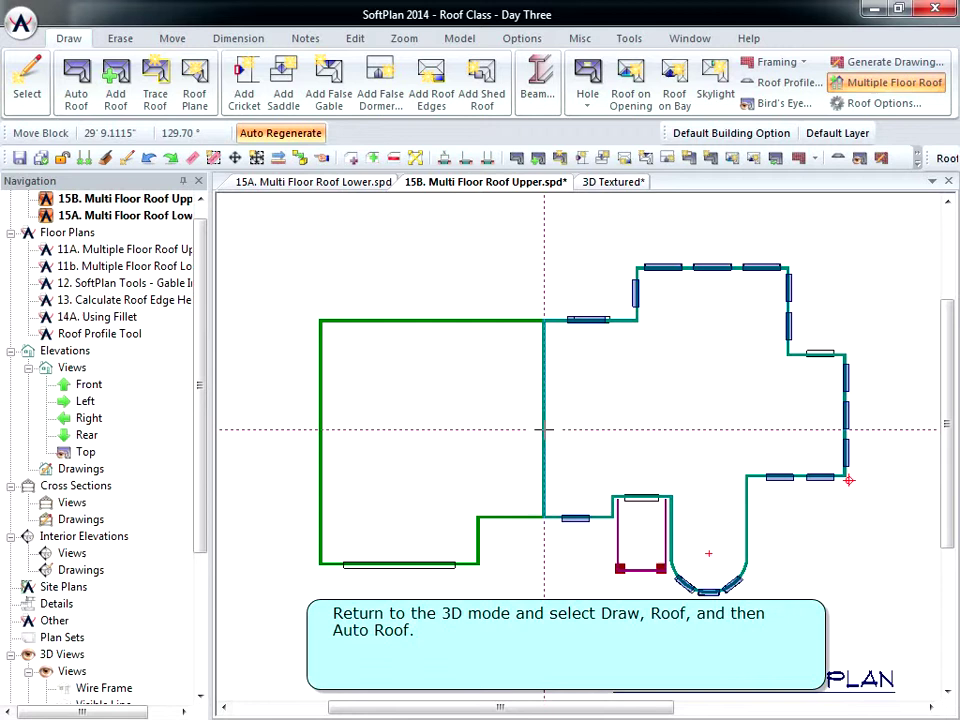
- Auto Roof the whole house including walls, then orbit toward the front porch roof
left_click(611, 184)
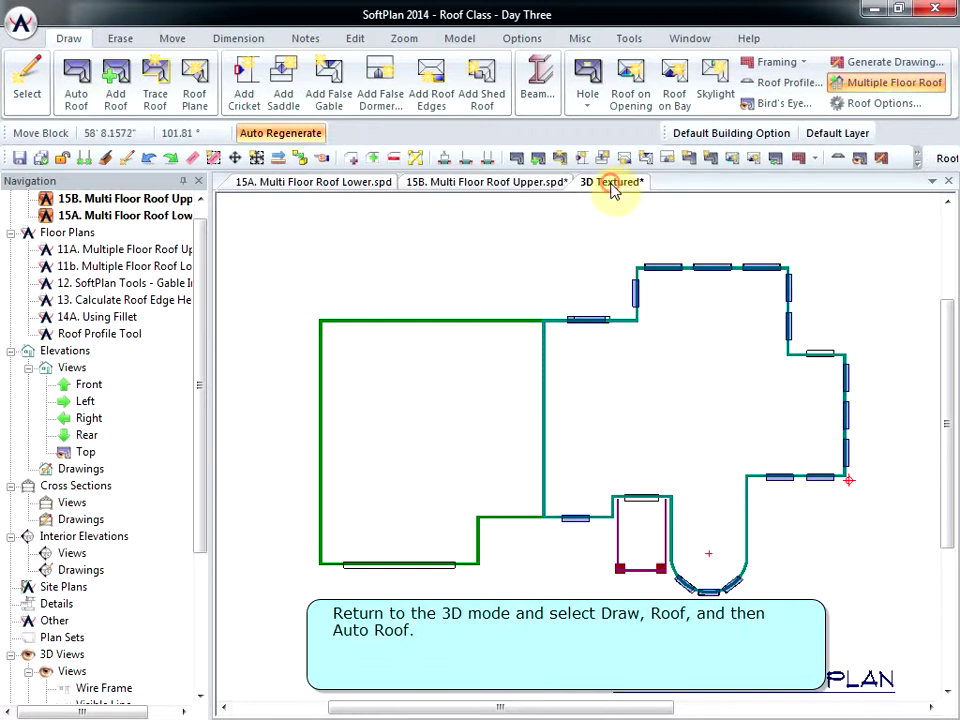
left_click(66, 38)
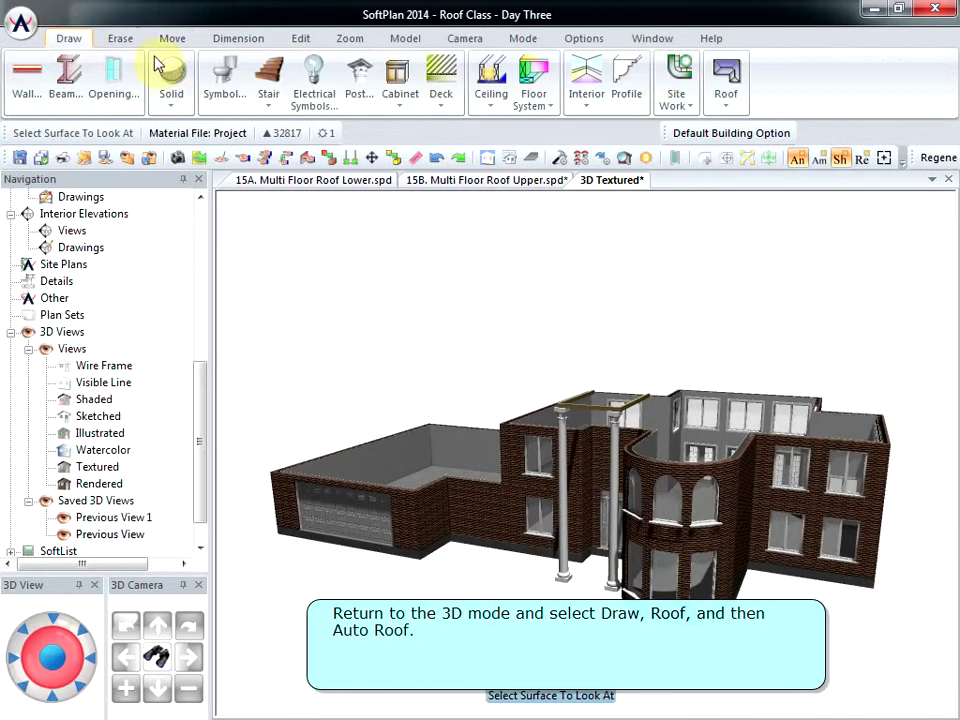
left_click(725, 84)
left_click(754, 148)
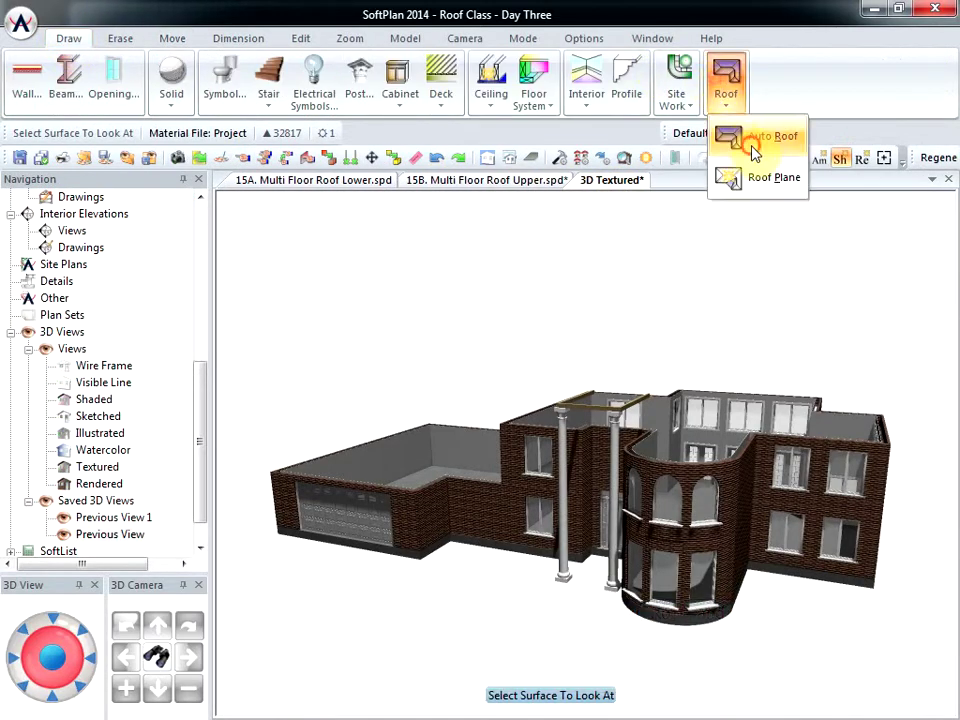
left_click(543, 434)
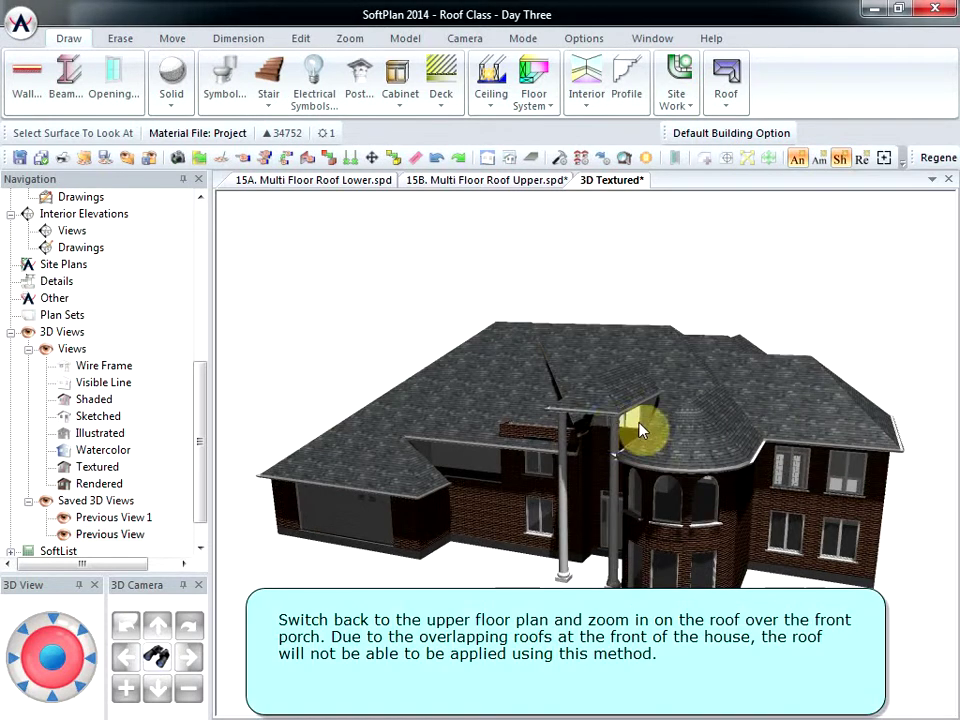
left_click_drag(563, 465, 628, 454)
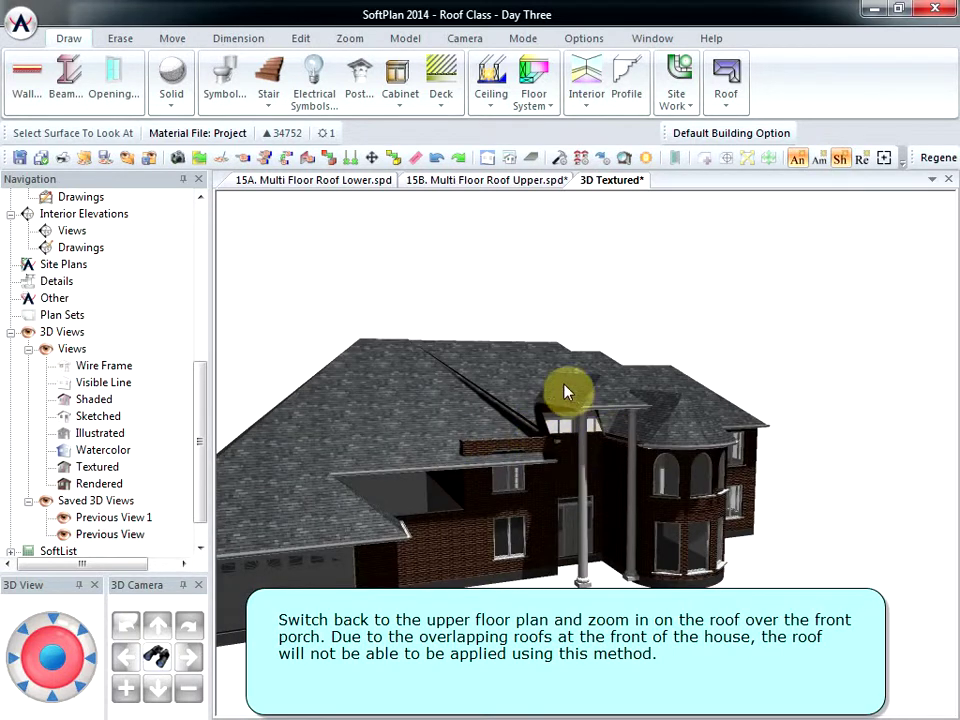
- Return to the upper floor plan and erase the auto-generated roof
left_click(480, 184)
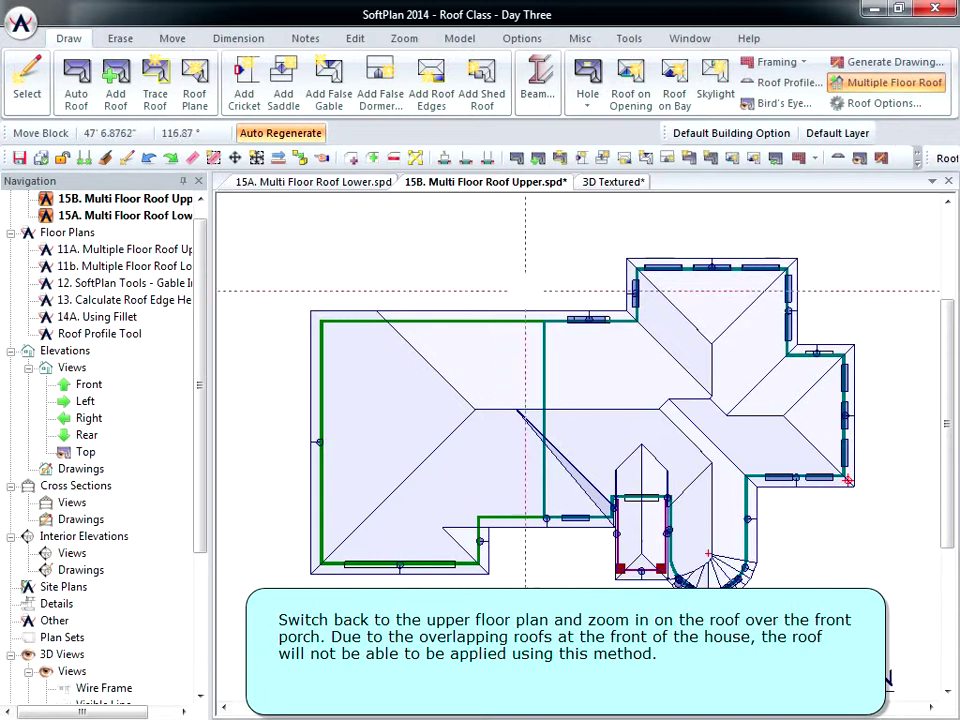
scroll(577, 448, "up", 3)
scroll(577, 448, "up", 1)
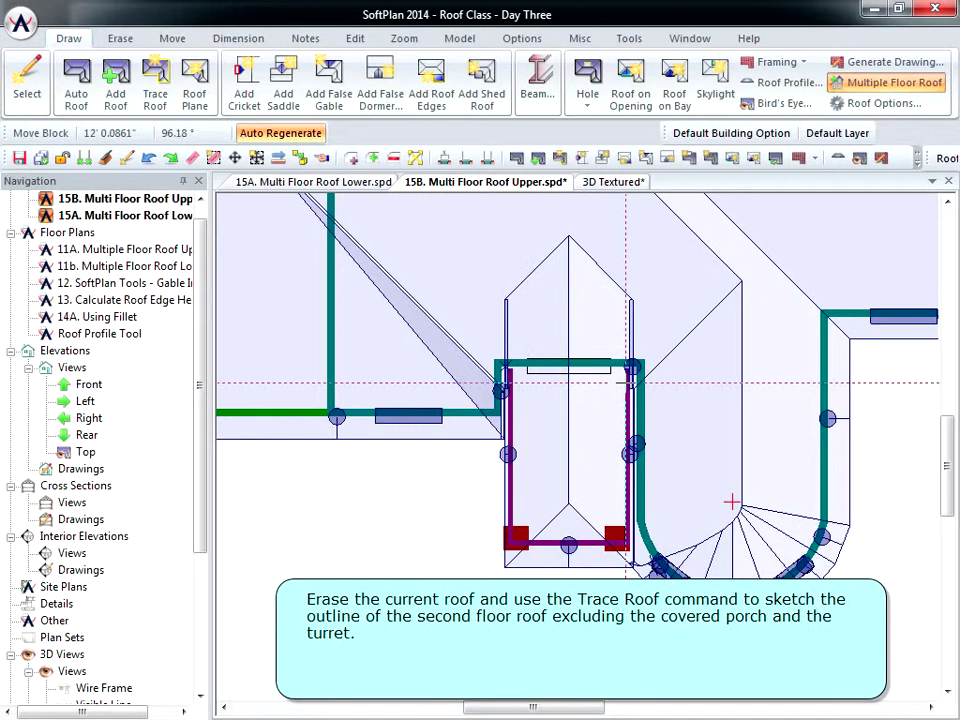
left_click(120, 38)
left_click(27, 75)
left_click(405, 215)
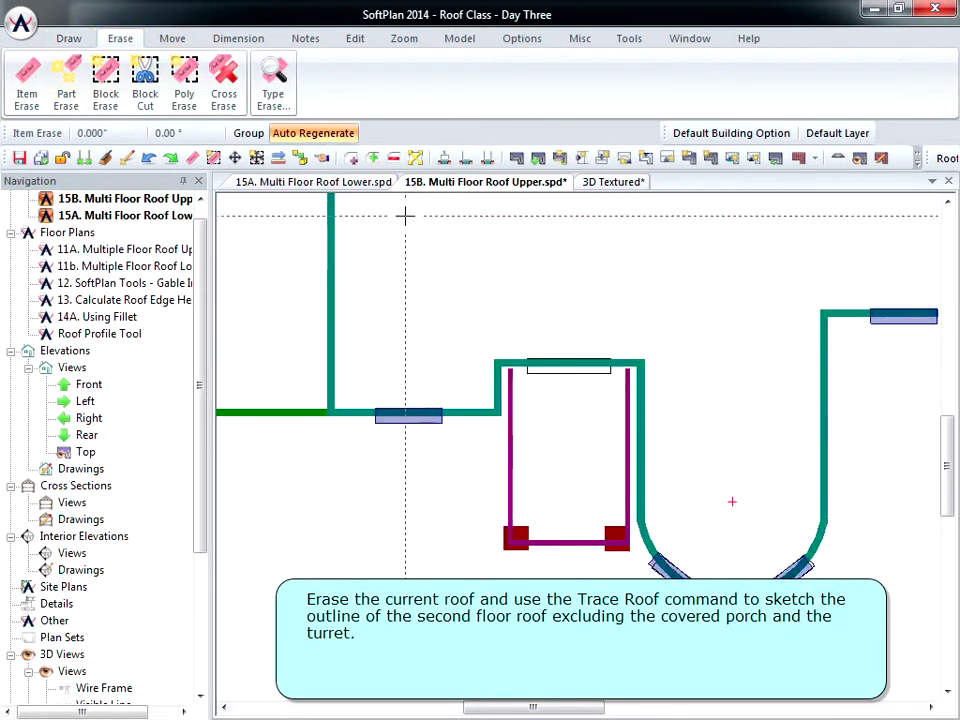
left_click(415, 158)
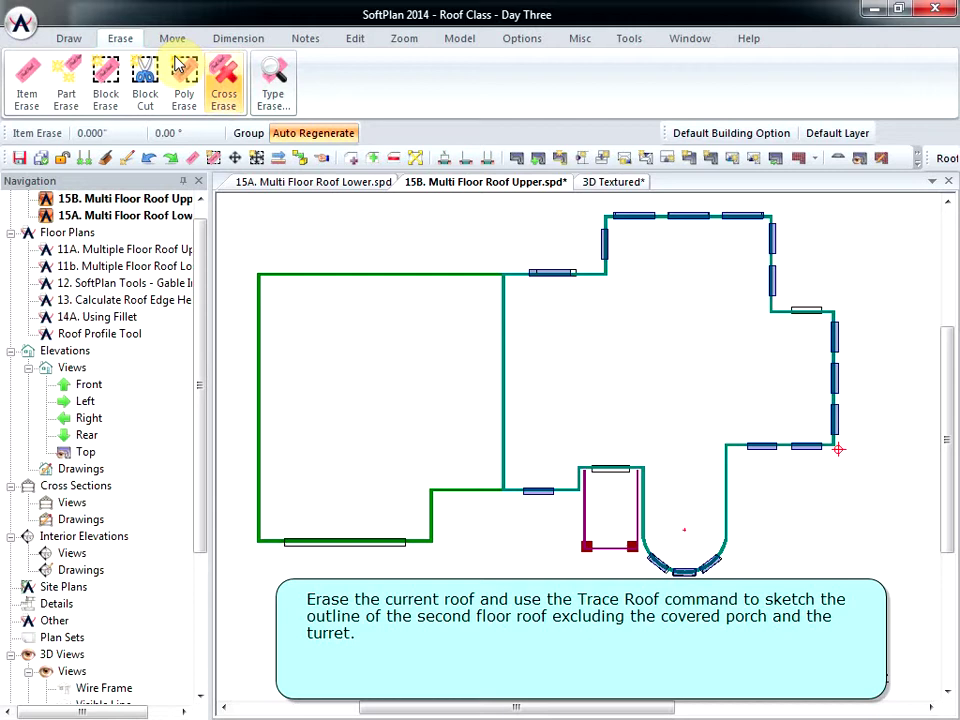
- Start a traced roof outline along the upper floor's left, top and right wing walls
left_click(68, 38)
left_click(157, 84)
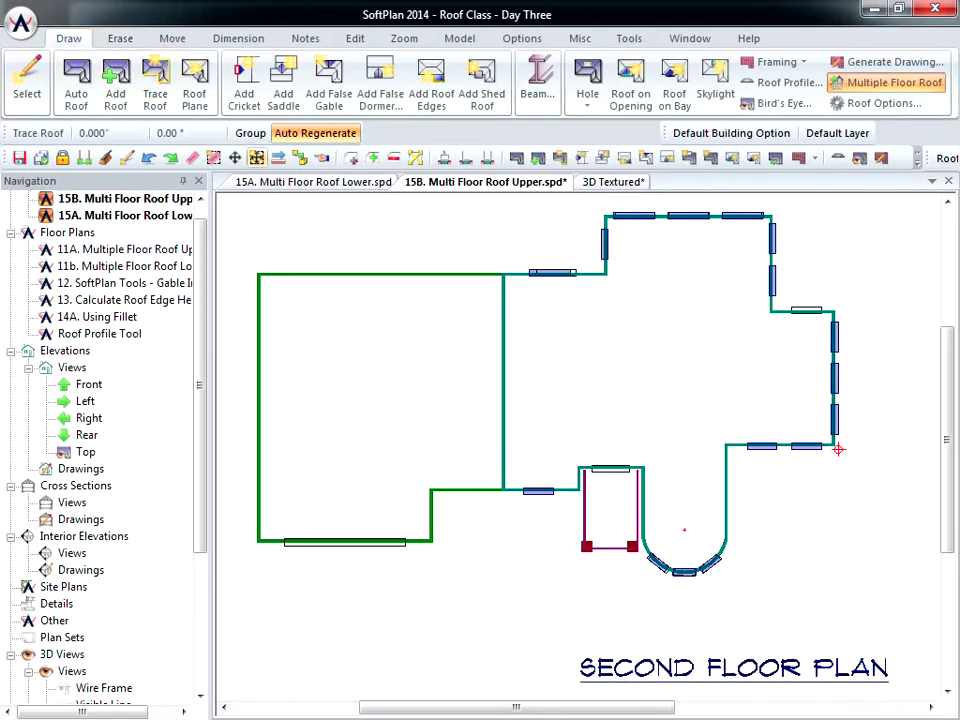
left_click(502, 274)
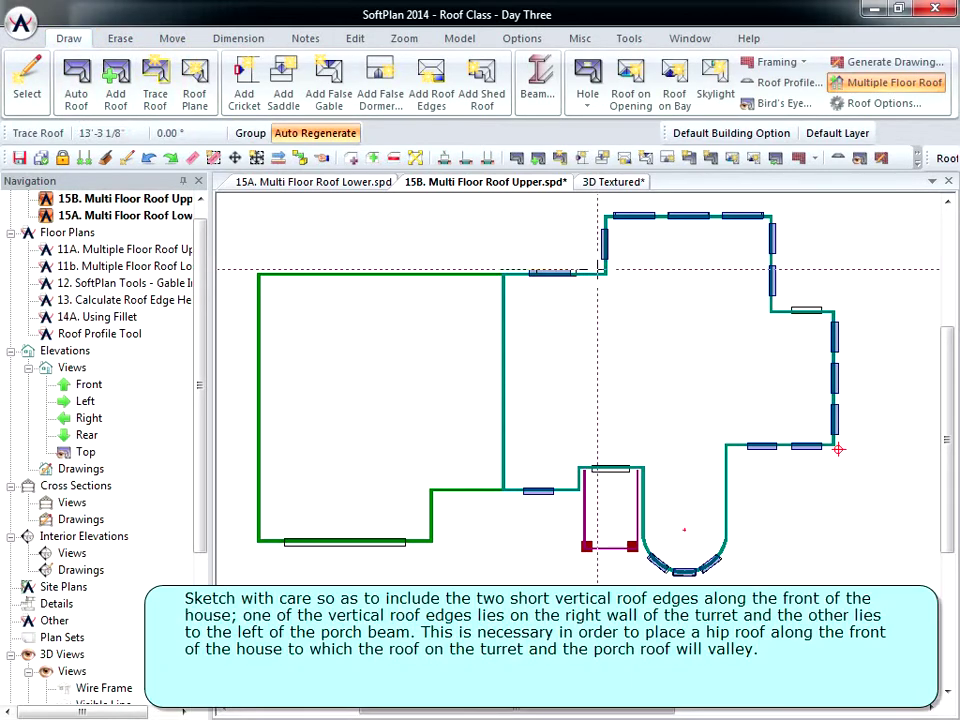
left_click(598, 270)
left_click(598, 211)
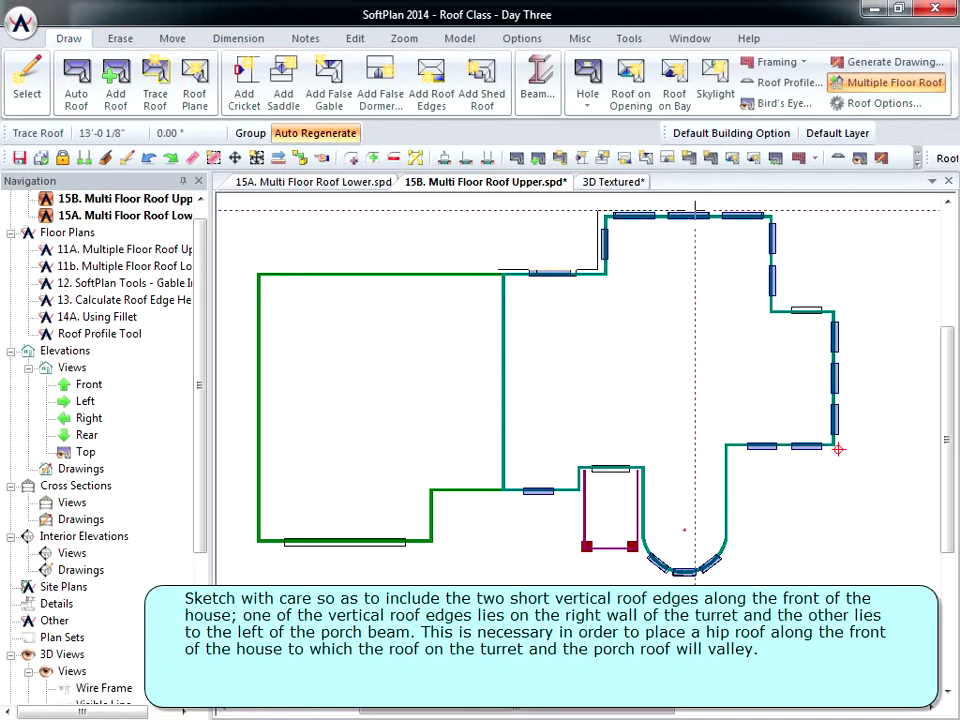
left_click(779, 211)
left_click(779, 309)
left_click(837, 309)
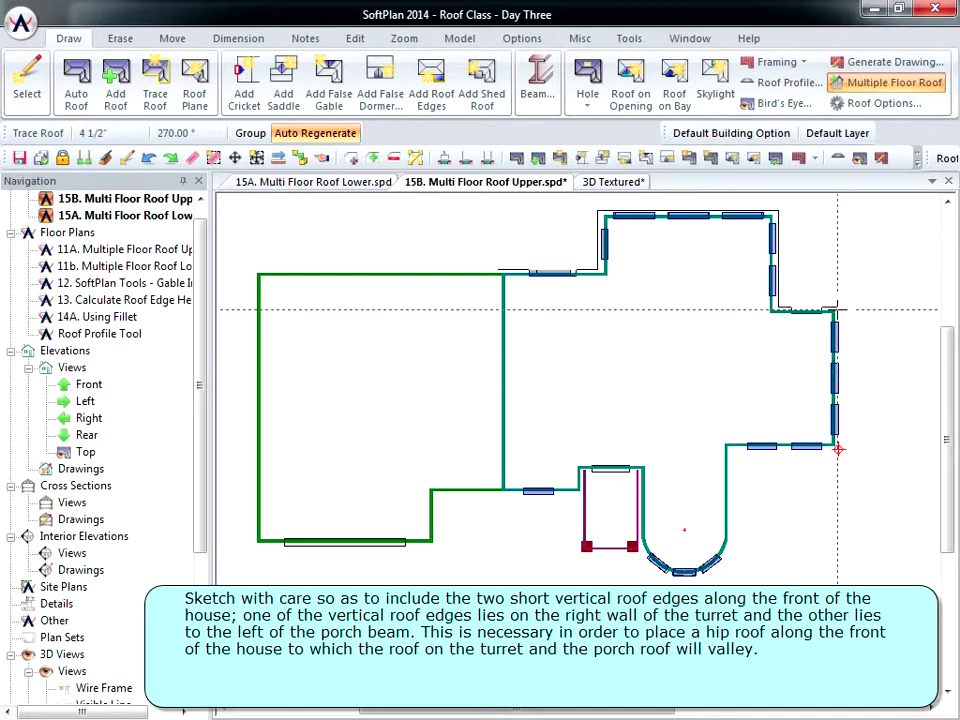
- Finish the outline around the turret and porch short edges and close it into a hip roof
left_click(837, 447)
left_click(728, 447)
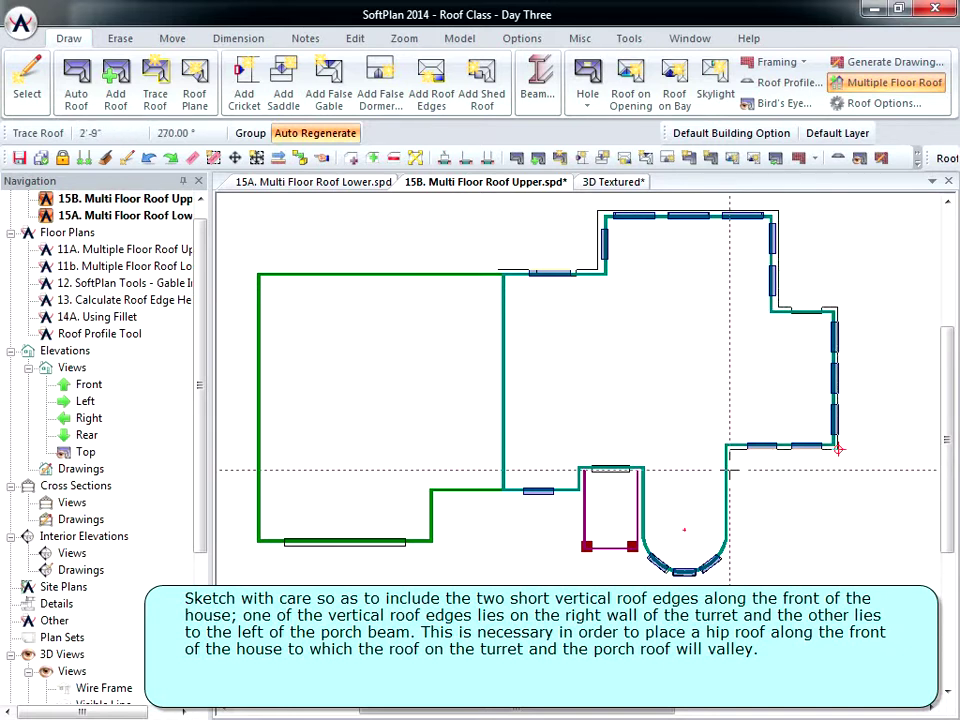
left_click(729, 476)
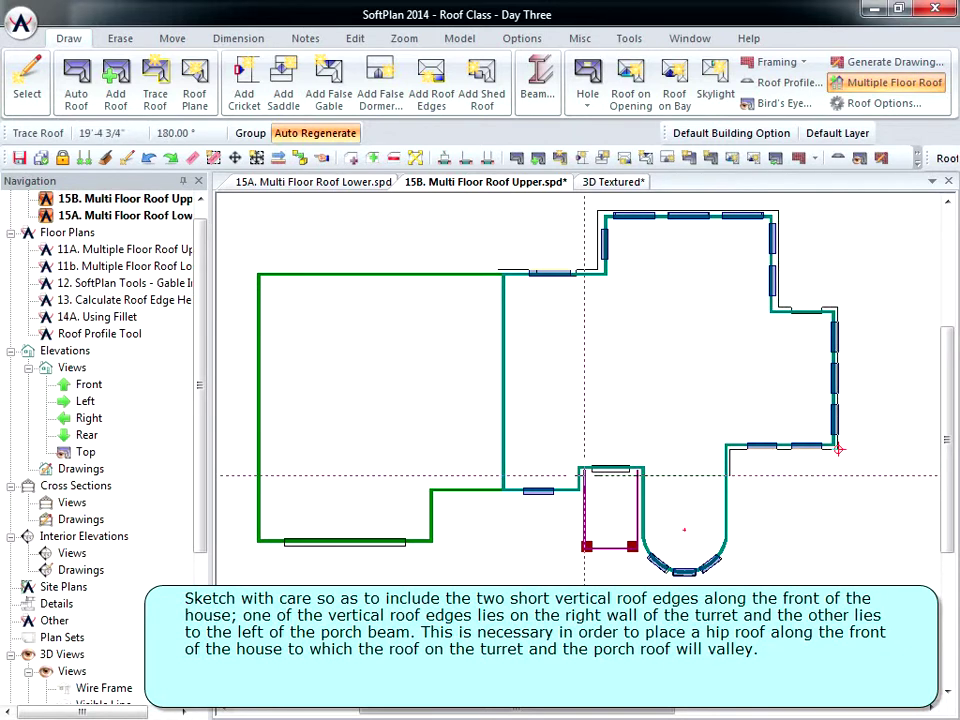
left_click(585, 476)
left_click(585, 494)
left_click(495, 494)
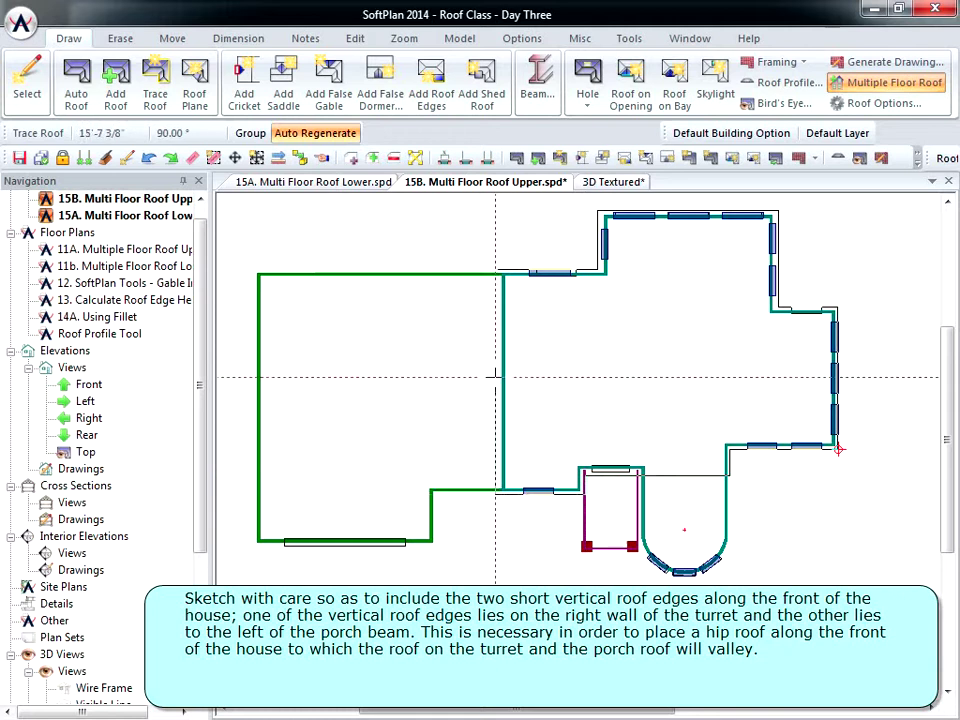
left_click(495, 269)
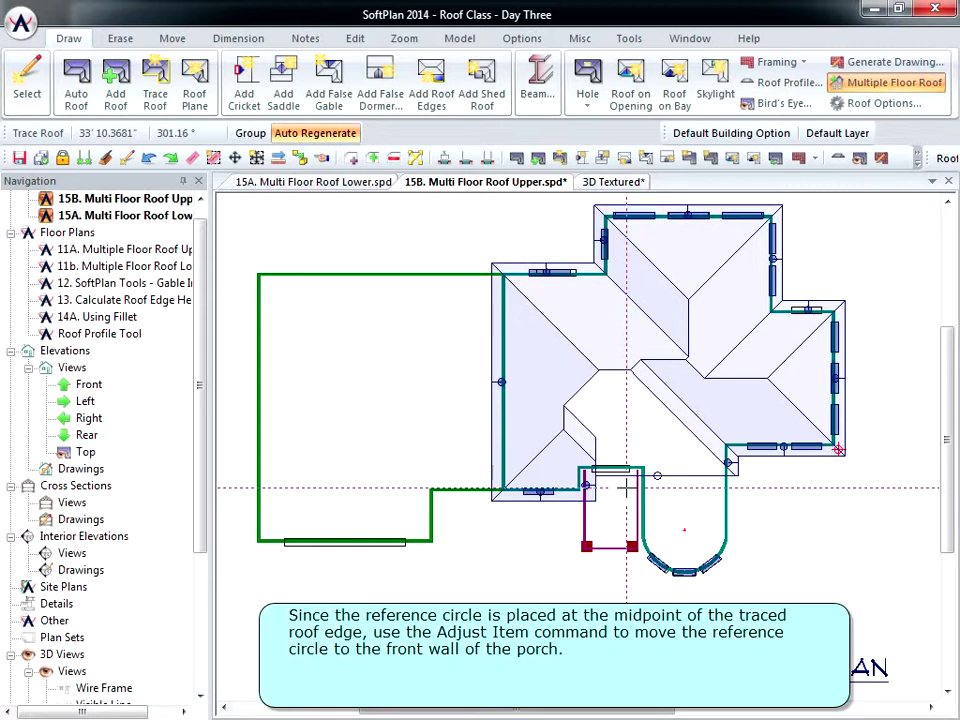
- Adjust the front edges' reference circles off the porch beam onto the porch front wall and adjacent wall
scroll(626, 488, "up", 3)
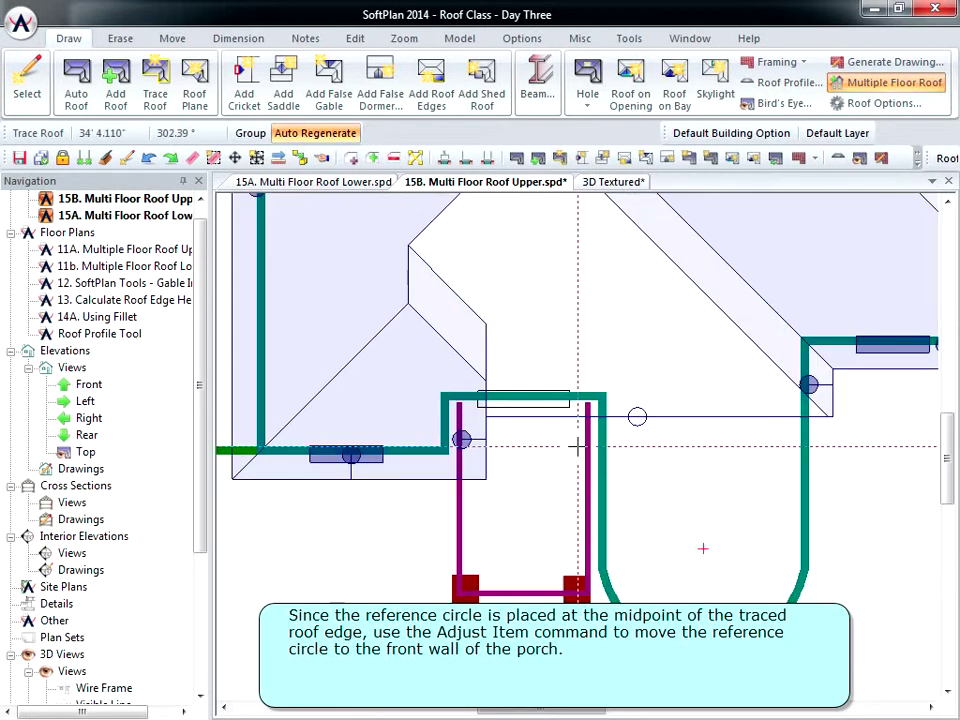
right_click(638, 415)
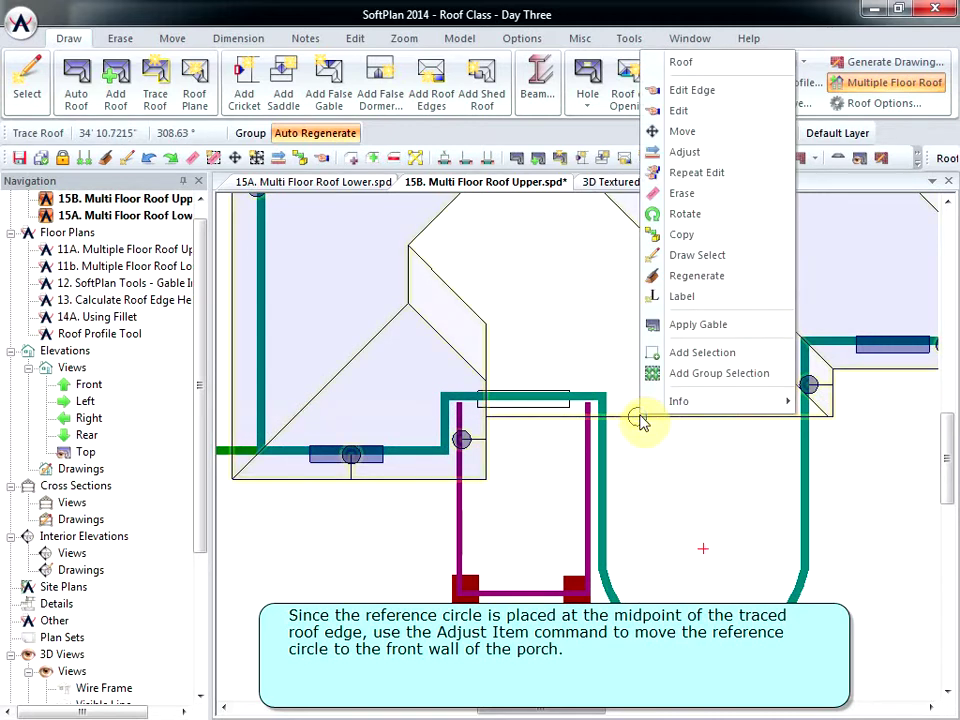
left_click(688, 152)
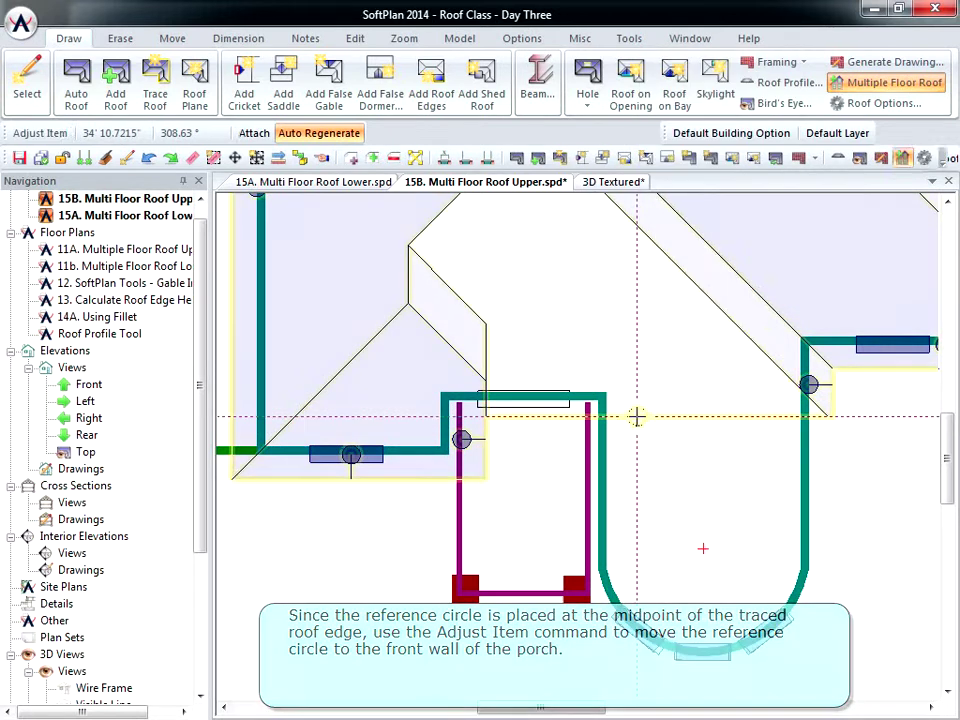
left_click(549, 400)
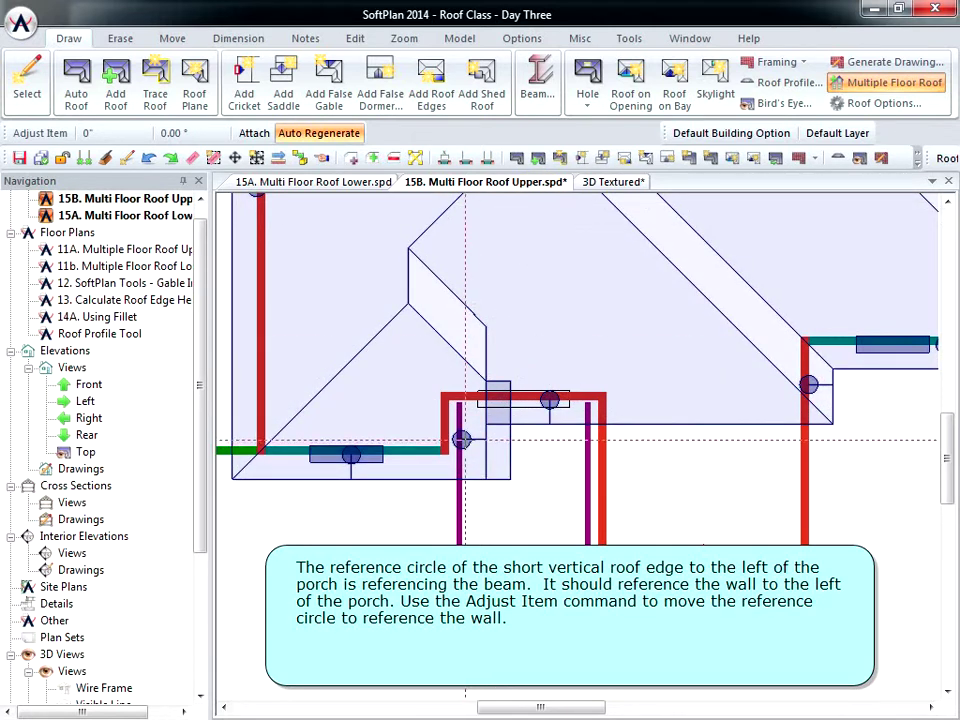
left_click_drag(461, 440, 448, 428)
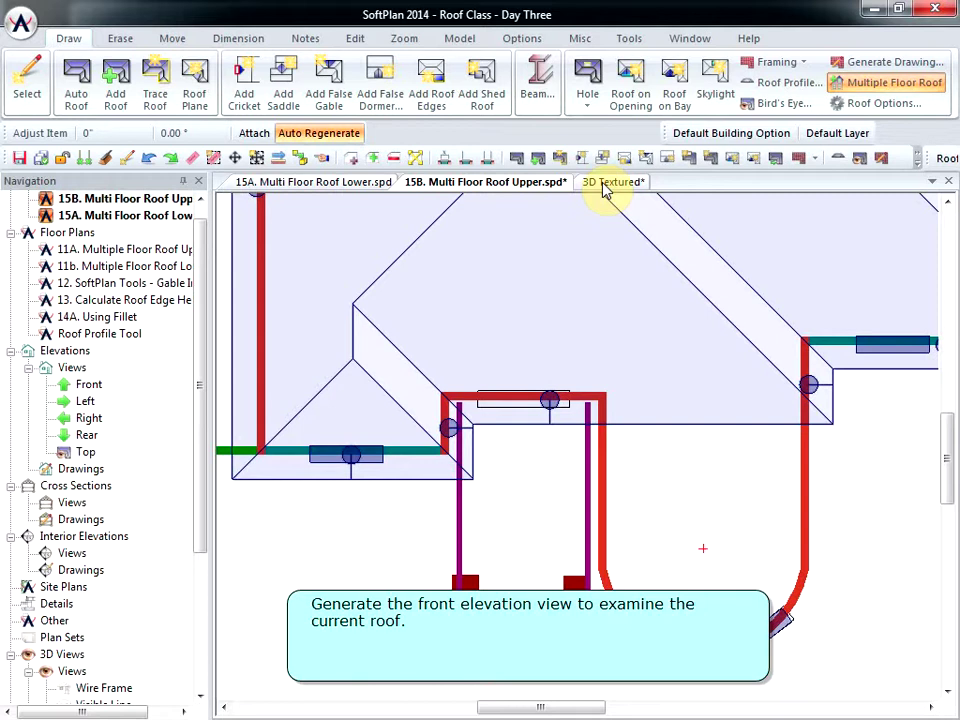
- Open the Front elevation view, accepting the unsaved-changes prompt
left_click(88, 387)
left_click(481, 404)
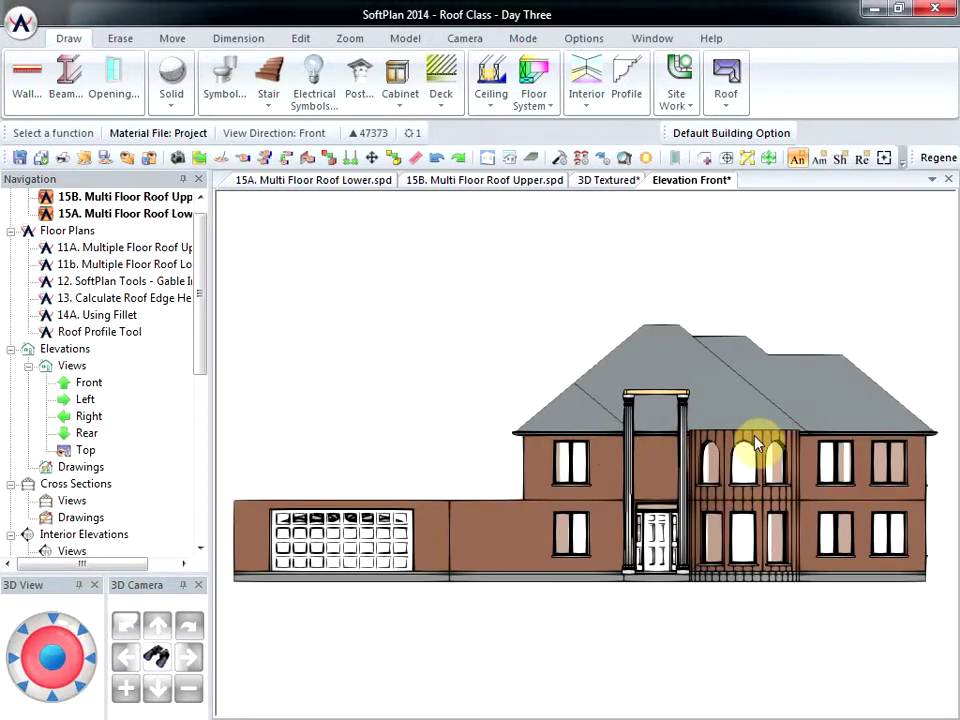
- Add a porch roof over the left and right porch beams on the upper plan
left_click(471, 182)
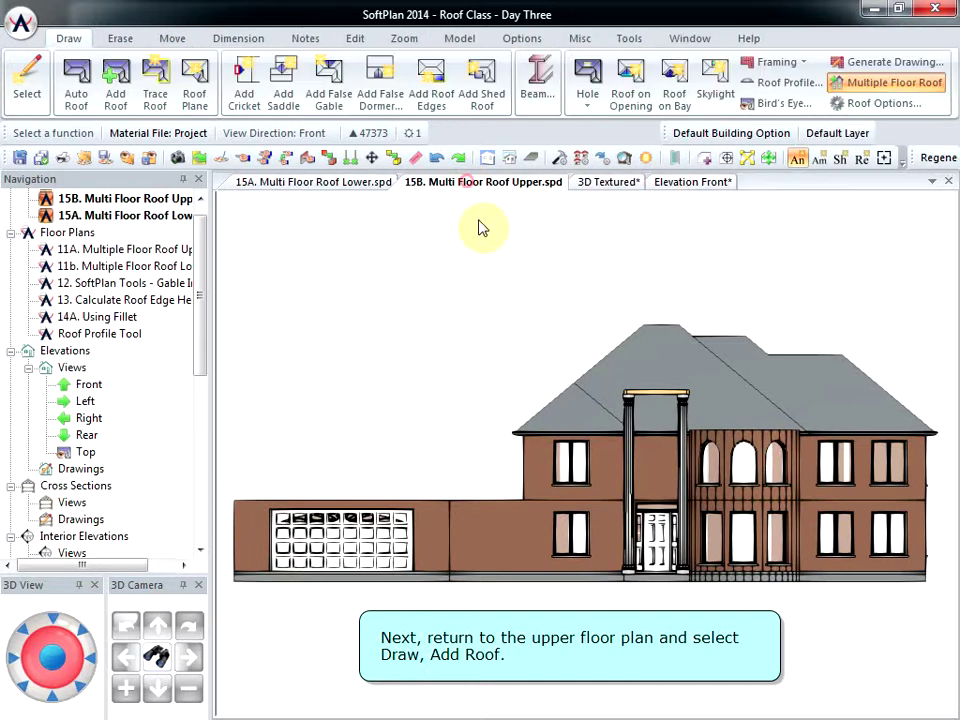
scroll(574, 446, "up", 1)
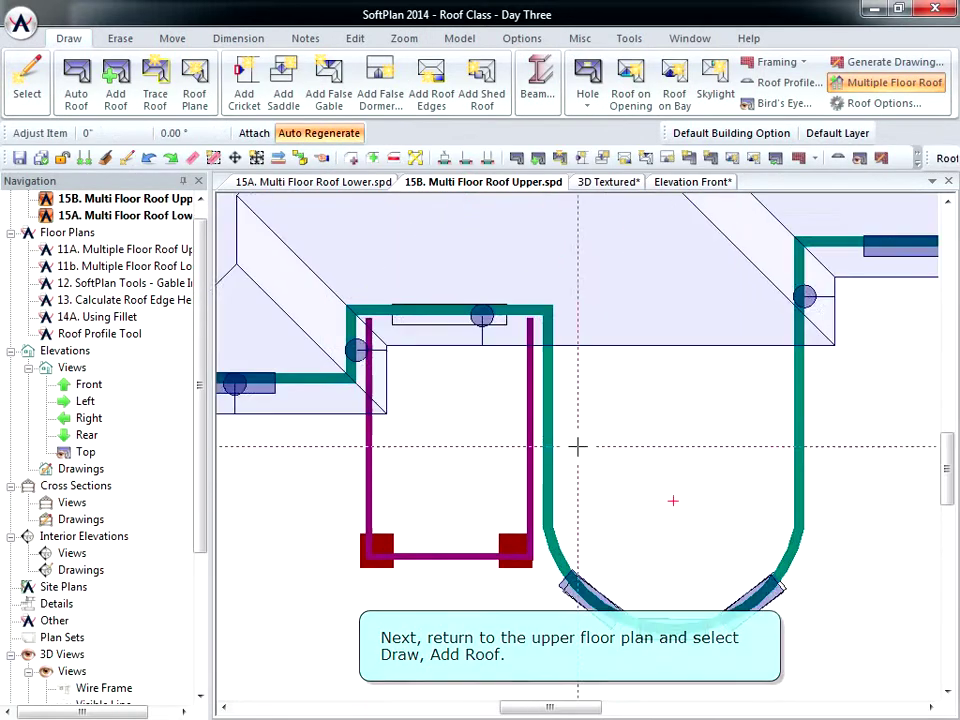
middle_click_drag(578, 443, 547, 403)
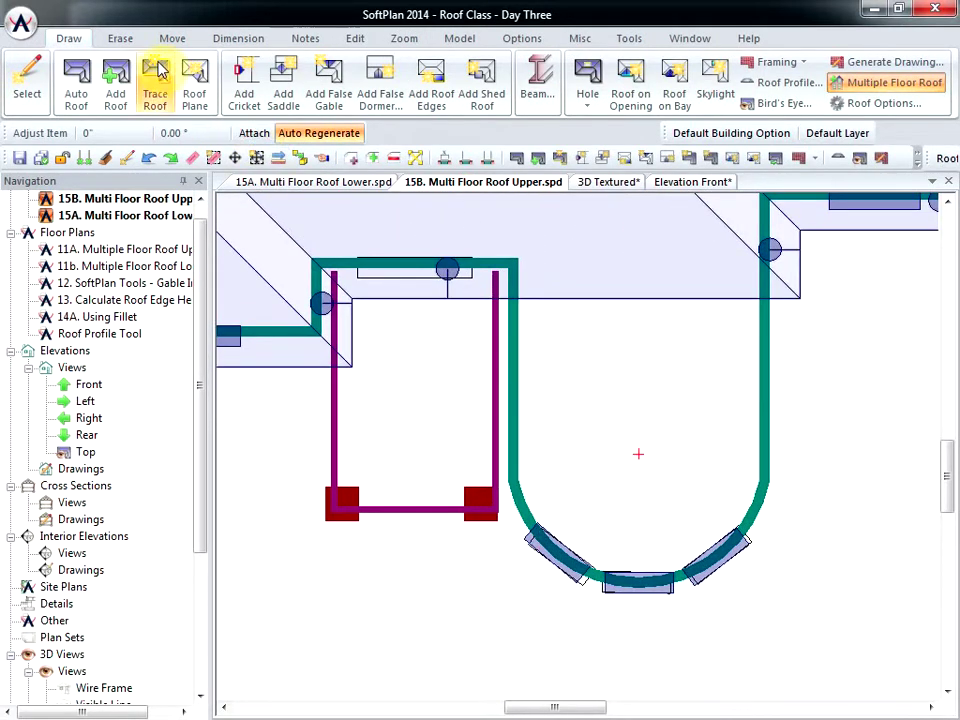
left_click(117, 86)
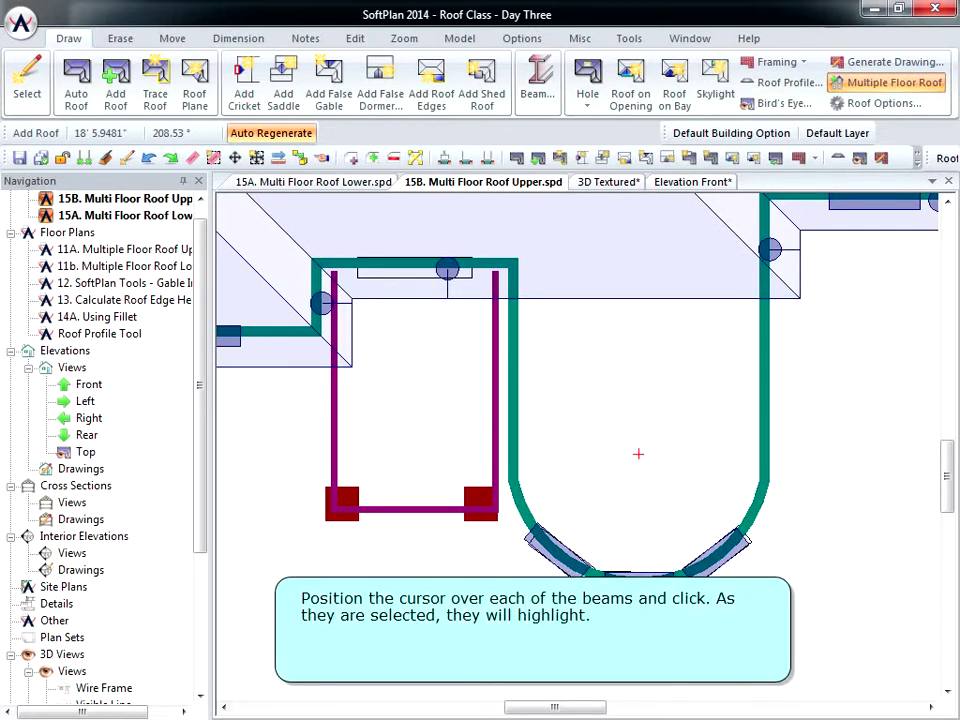
left_click(333, 425)
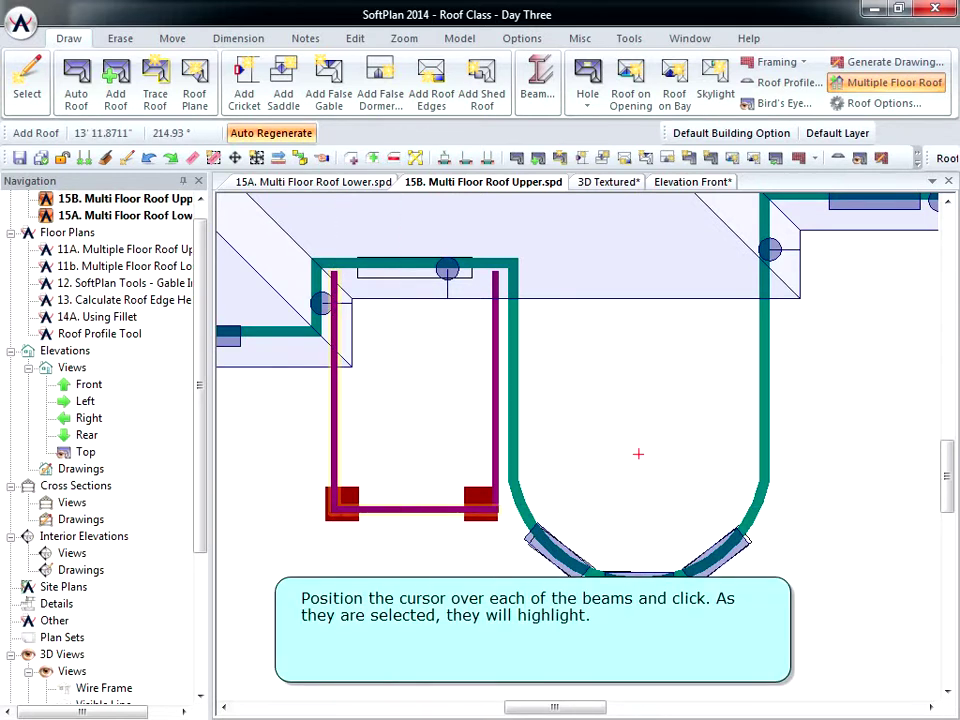
left_click(452, 384)
left_click(429, 336)
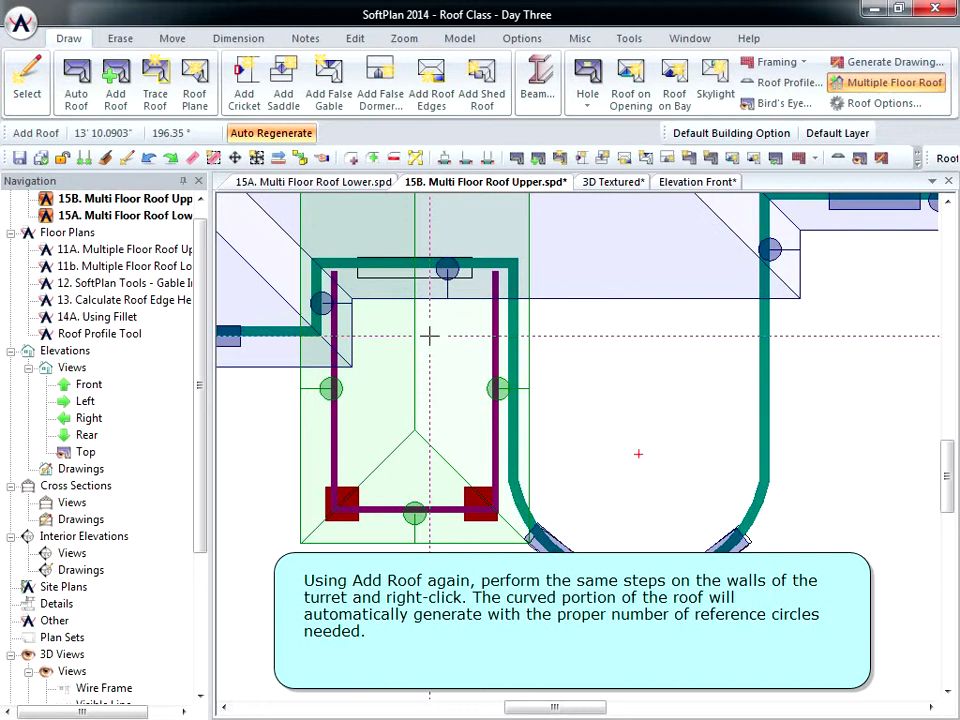
- Generate a curved roof over the turret walls and check it in the front elevation
scroll(429, 336, "down", 1)
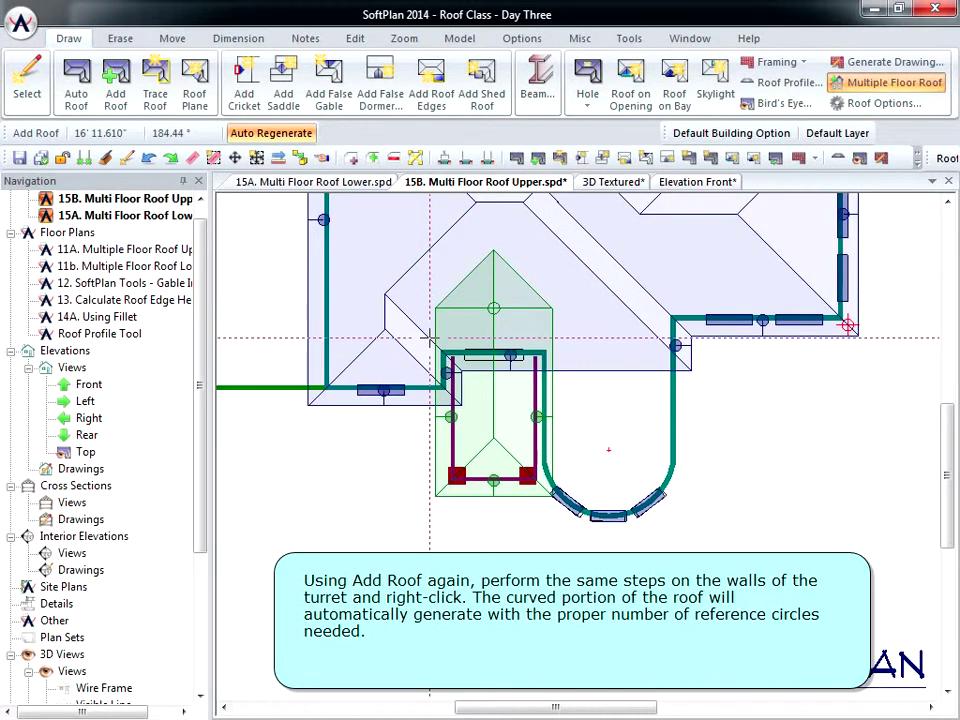
scroll(430, 337, "up", 1)
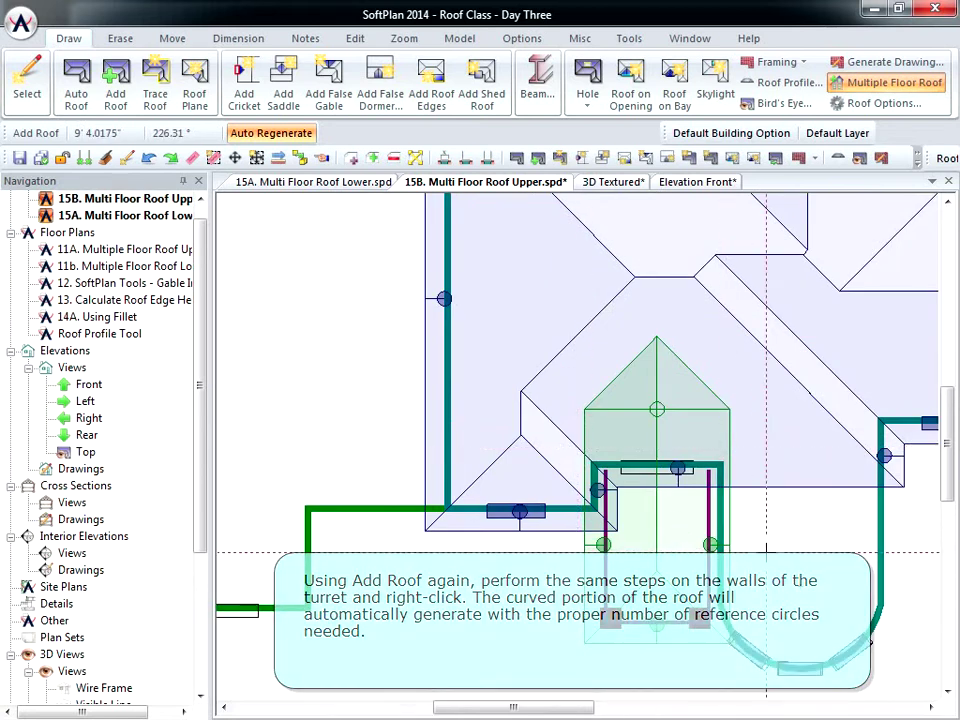
scroll(766, 551, "up", 2)
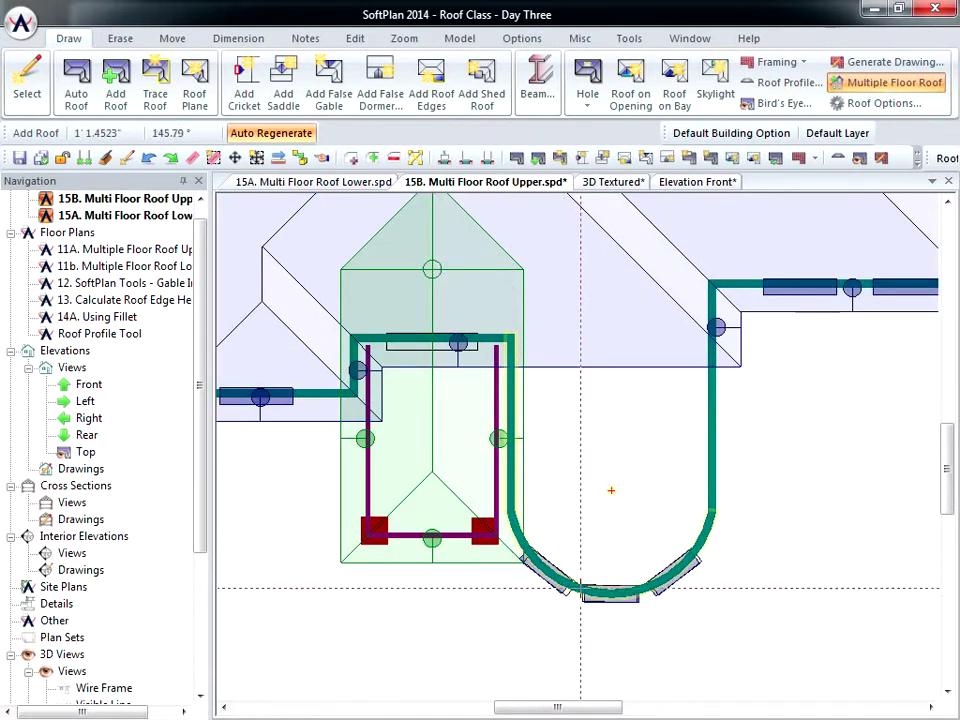
left_click(638, 400)
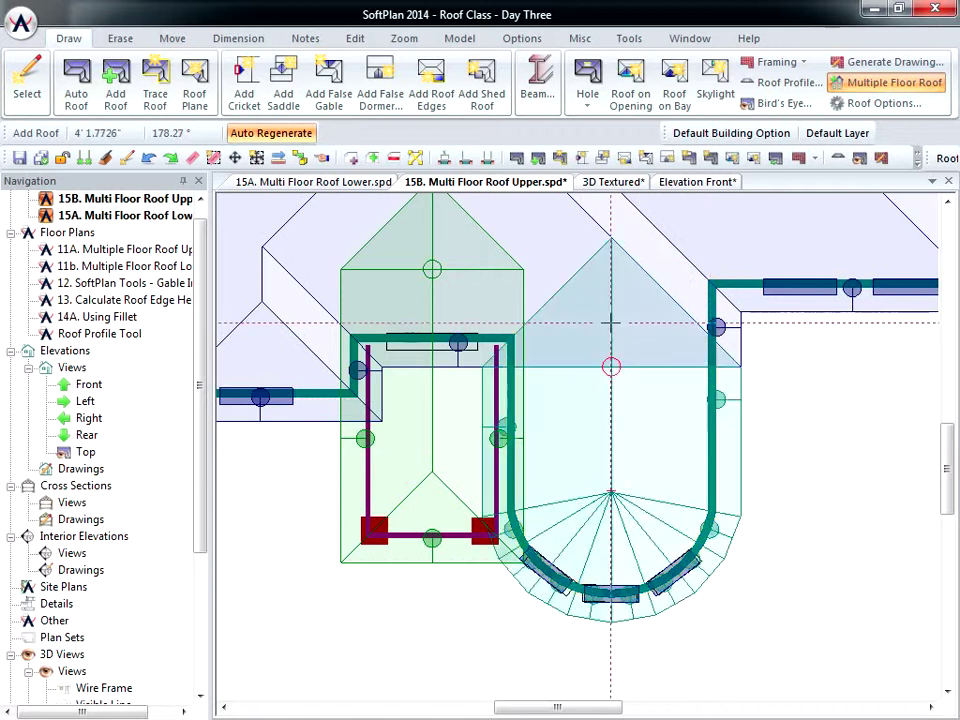
left_click(722, 182)
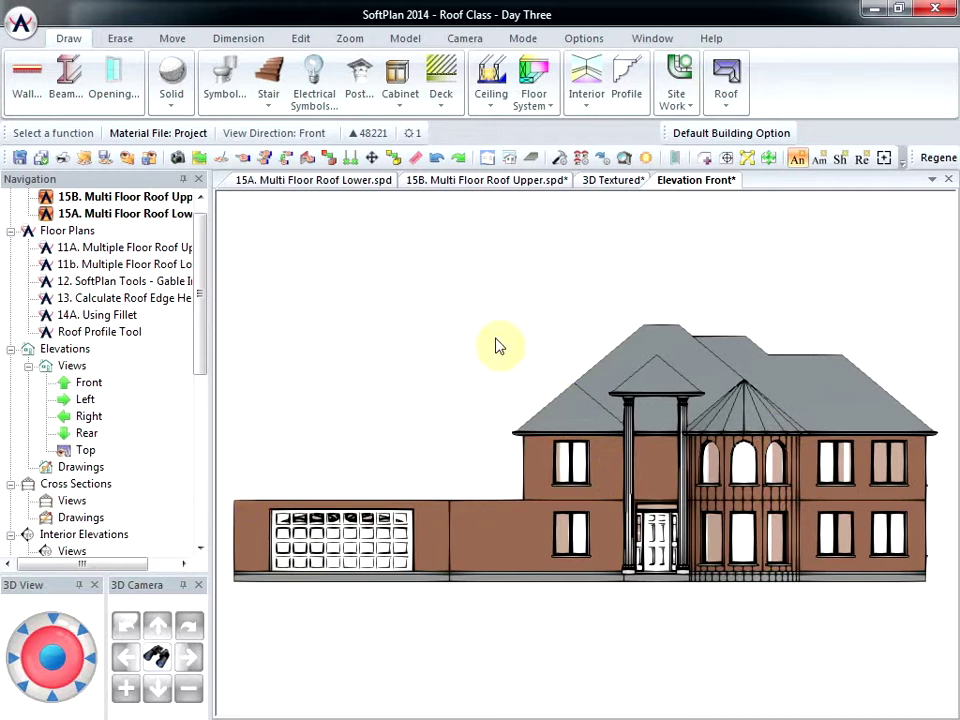
- Trace a four-corner hip roof over the left wing, leaving out the front bump-out
left_click(460, 182)
scroll(392, 345, "down", 3)
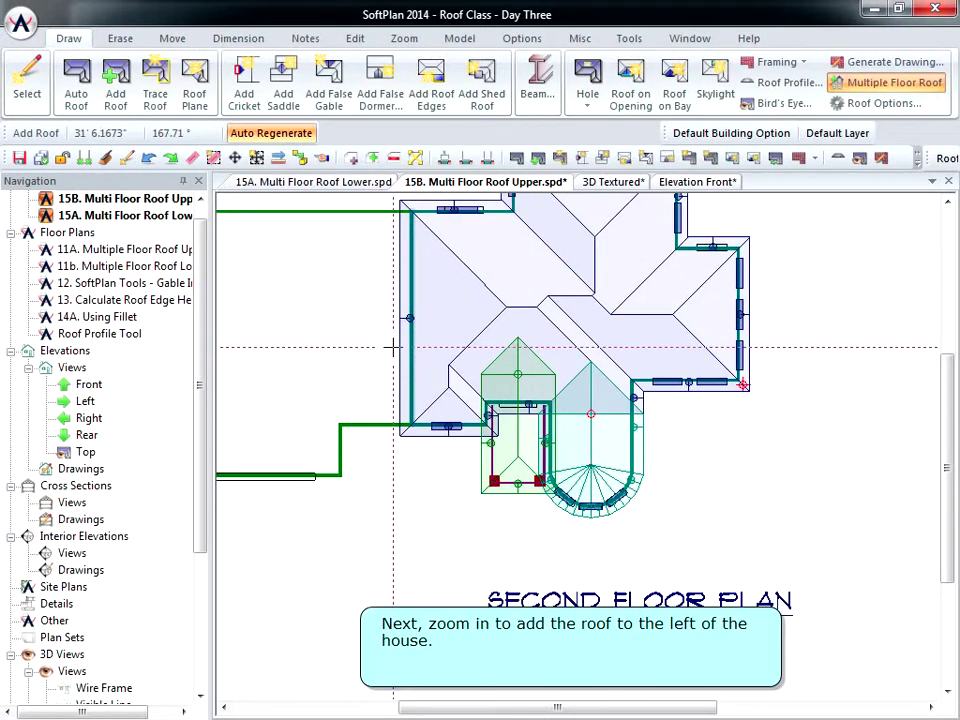
scroll(518, 420, "up", 1)
middle_click_drag(518, 420, 532, 426)
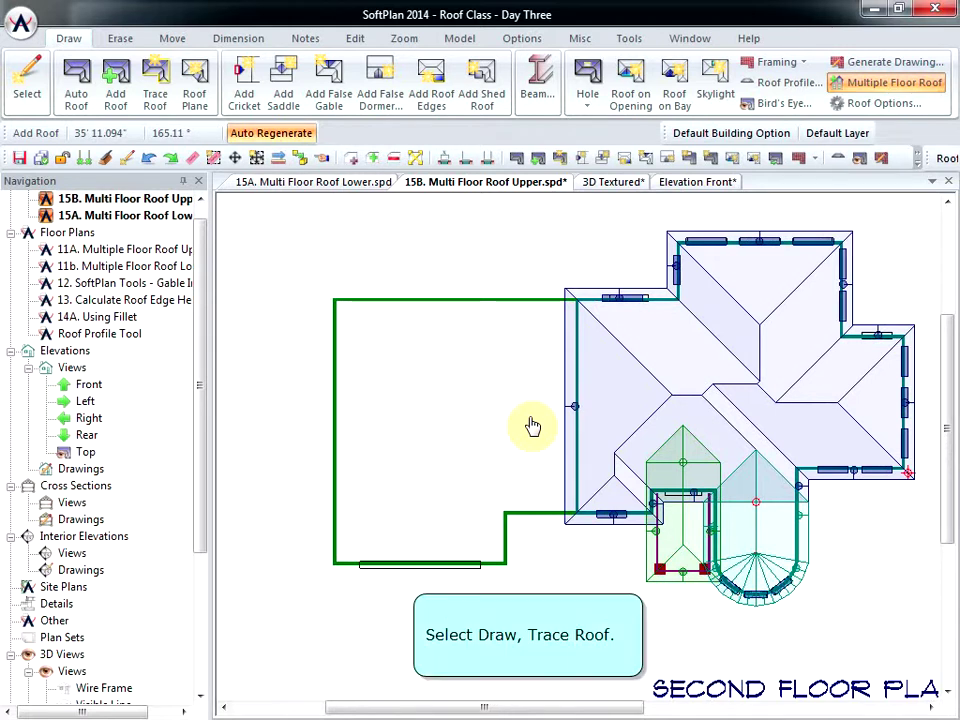
middle_click_drag(532, 426, 525, 441)
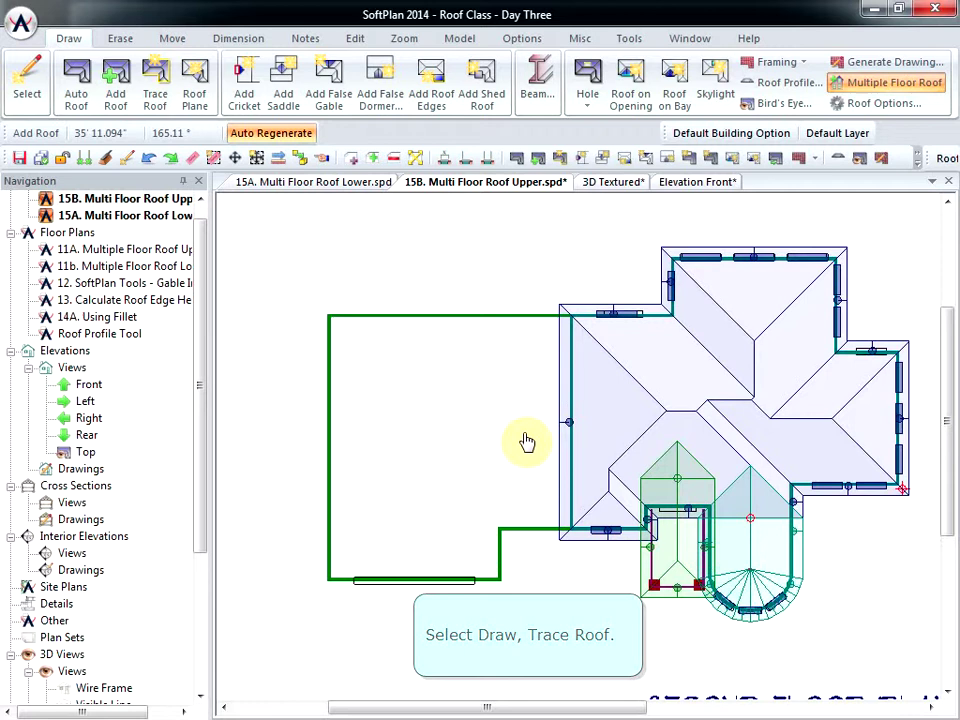
left_click(163, 85)
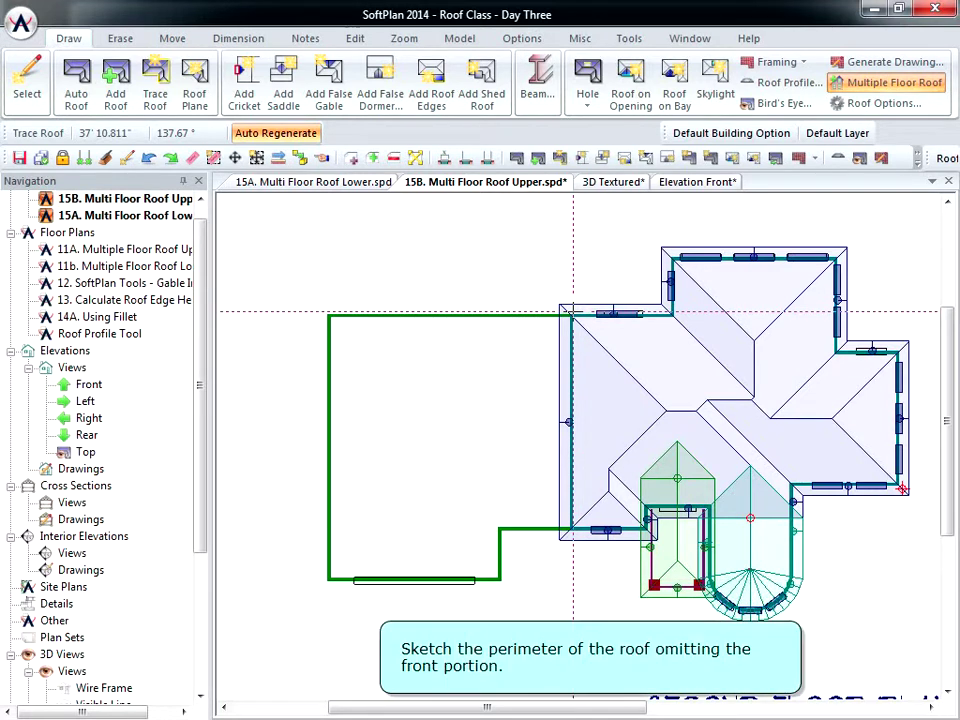
left_click(328, 316)
left_click(322, 533)
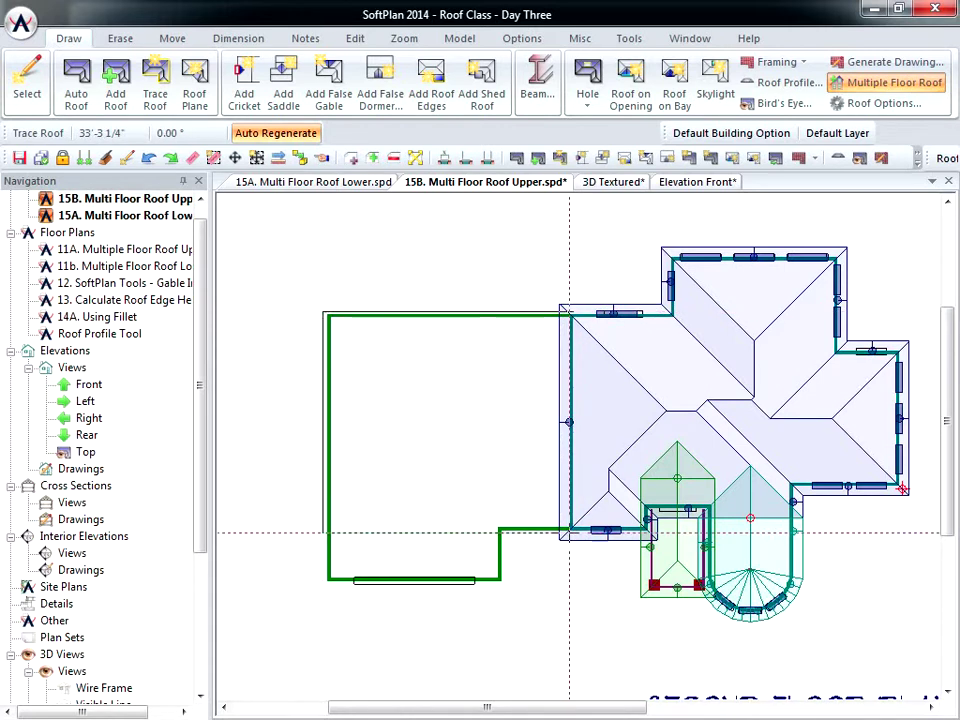
left_click(569, 533)
double_click(569, 313)
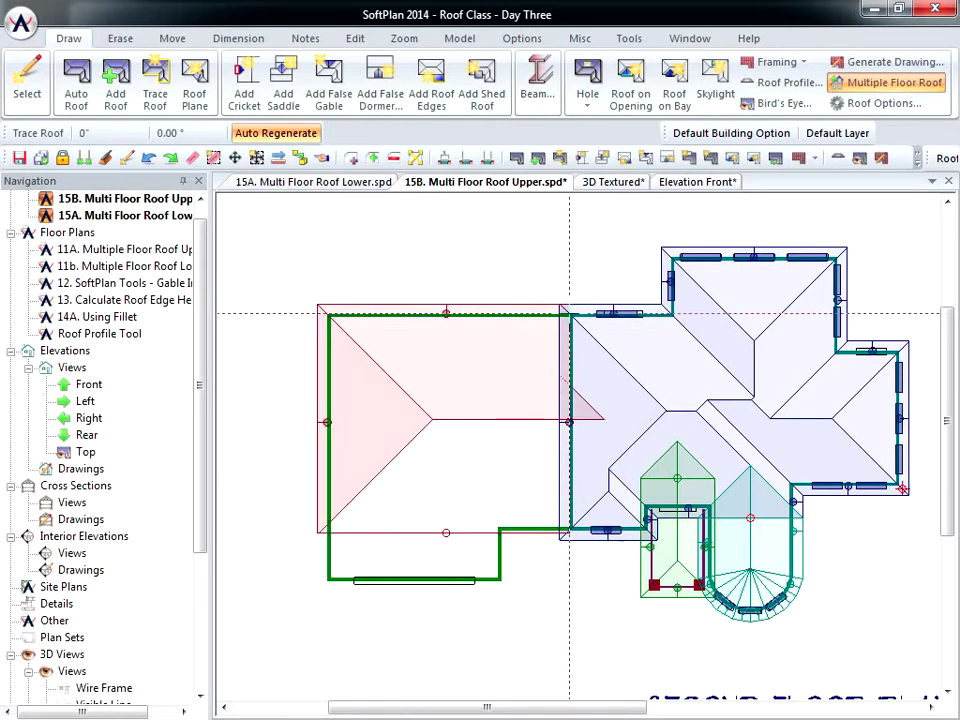
- Move the left wing roof's front reference point onto the wall to its right
scroll(455, 545, "up", 2)
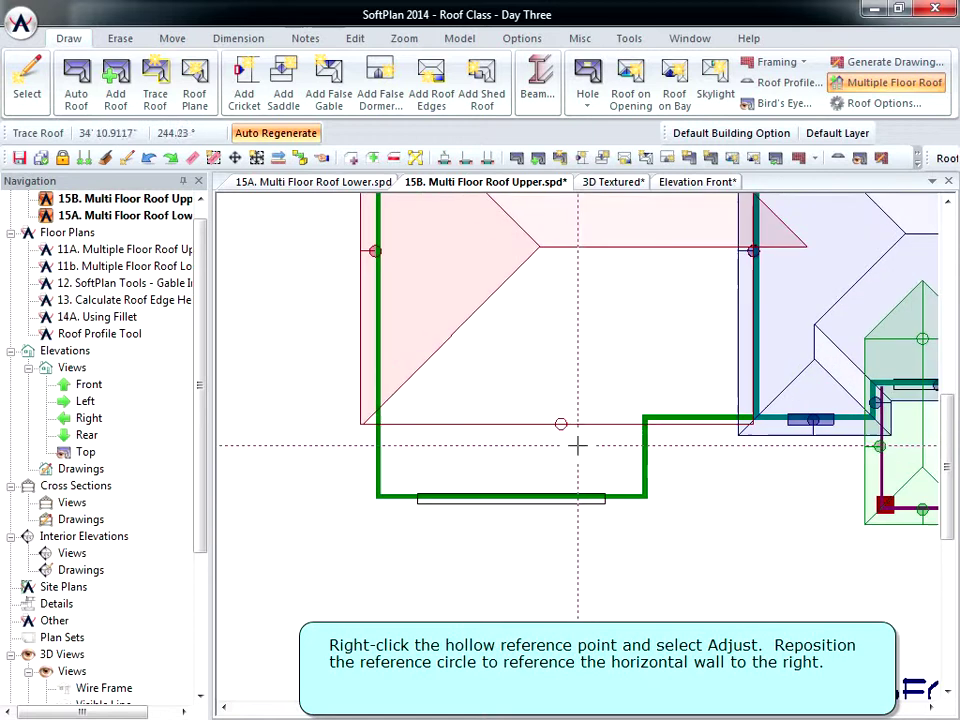
right_click(560, 424)
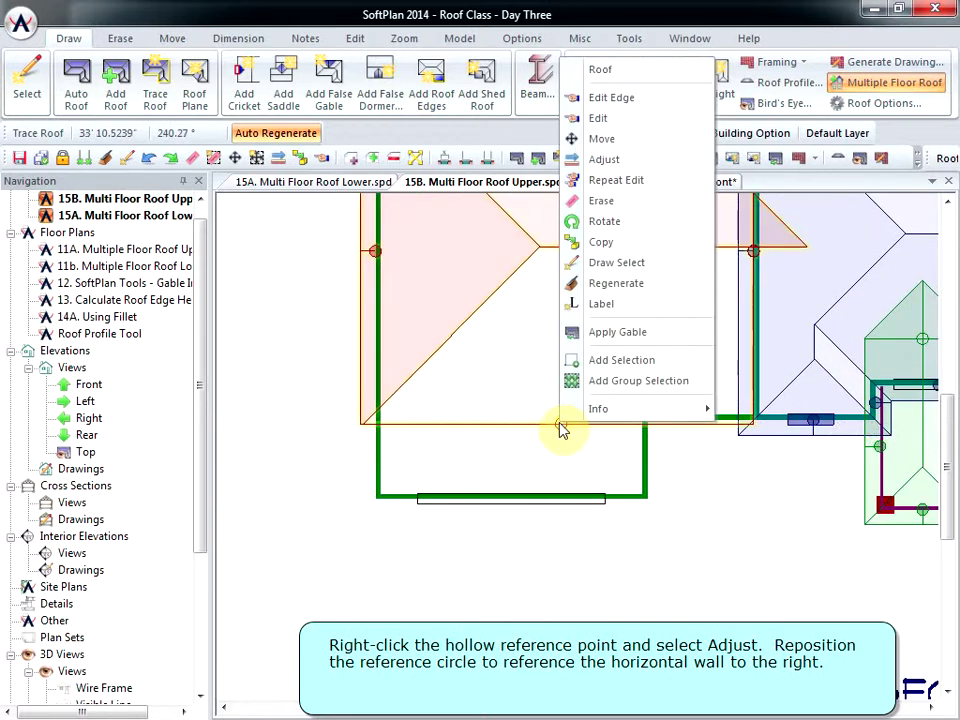
left_click(608, 159)
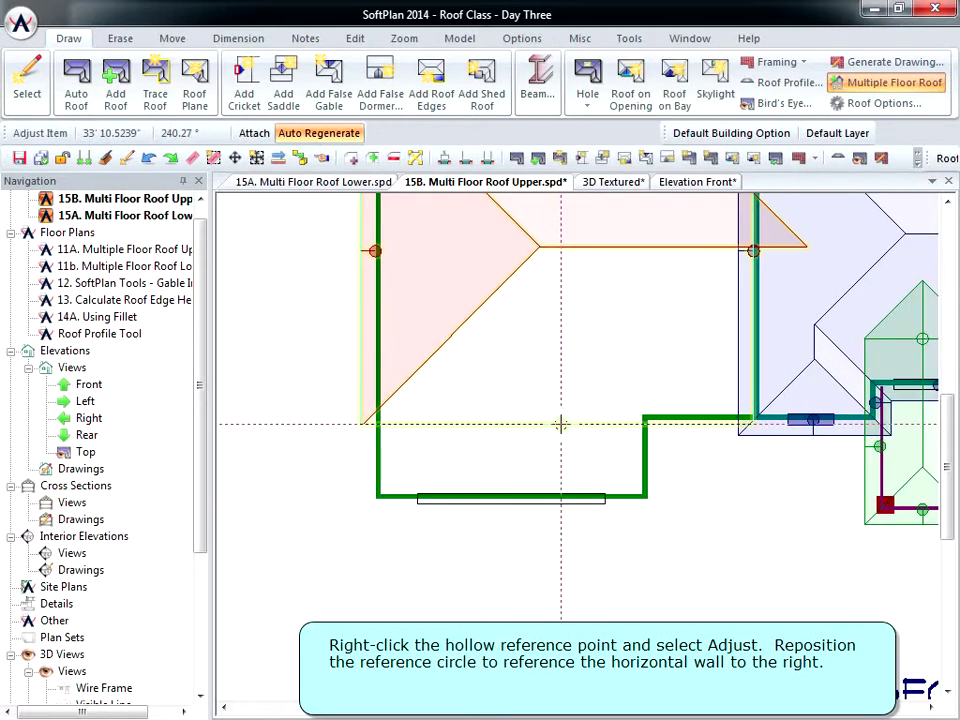
left_click(687, 419)
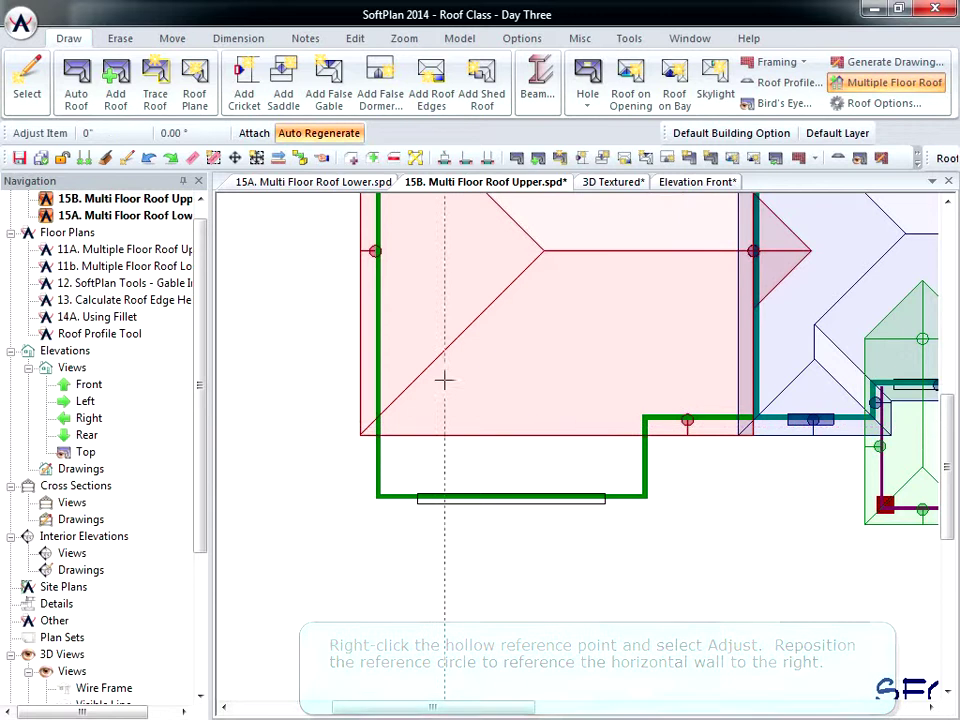
- Set the left roof edge's Roof Plane to Gable
scroll(356, 400, "up", 2)
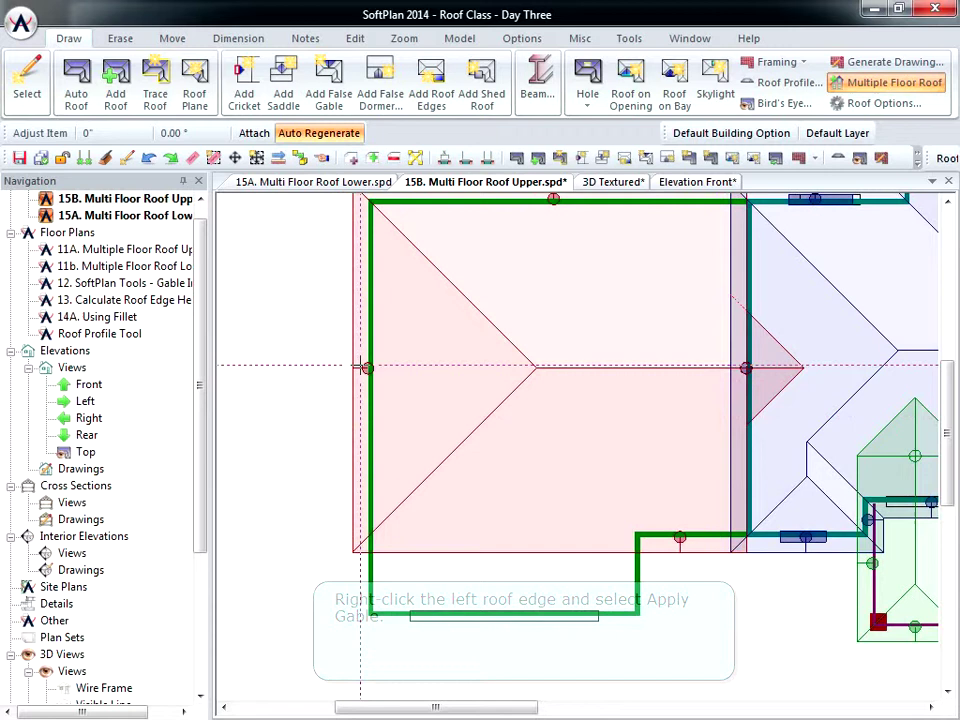
right_click(359, 371)
left_click(439, 43)
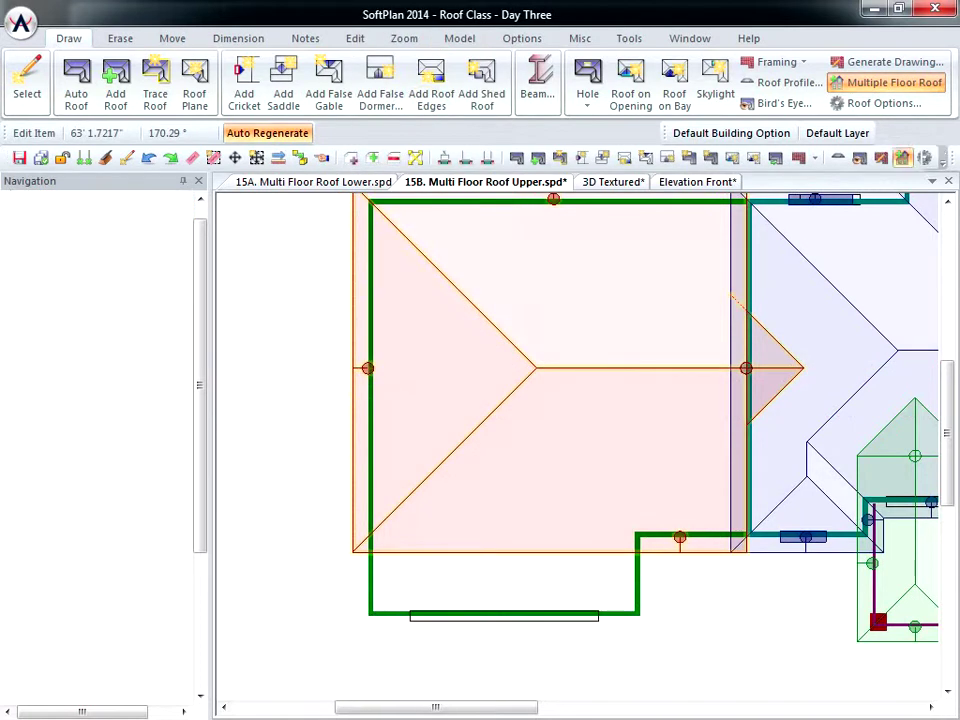
left_click(155, 230)
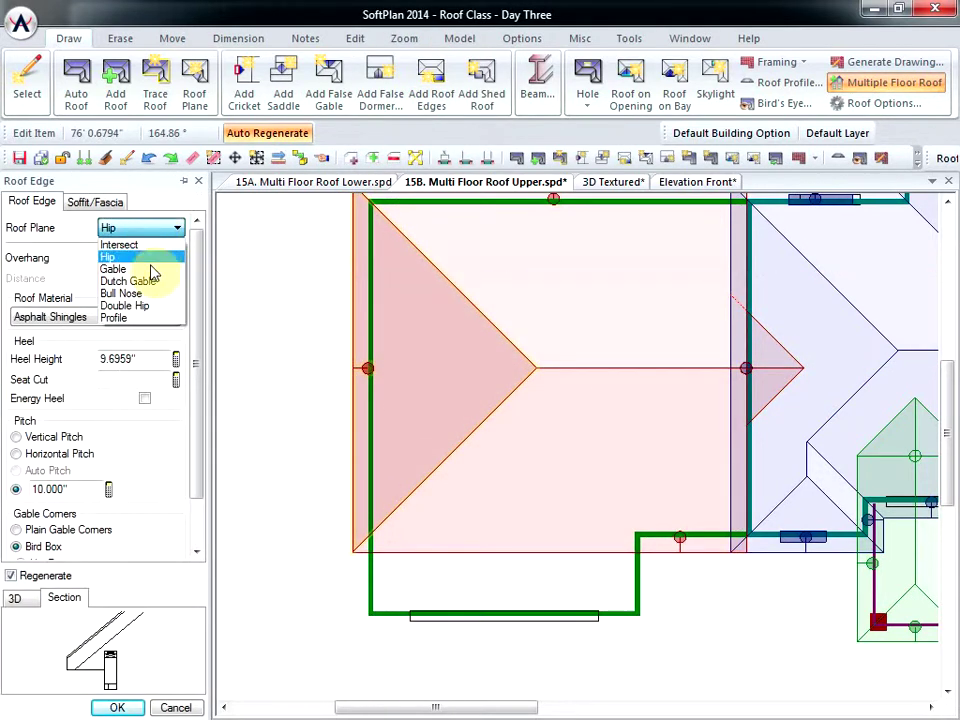
left_click(153, 268)
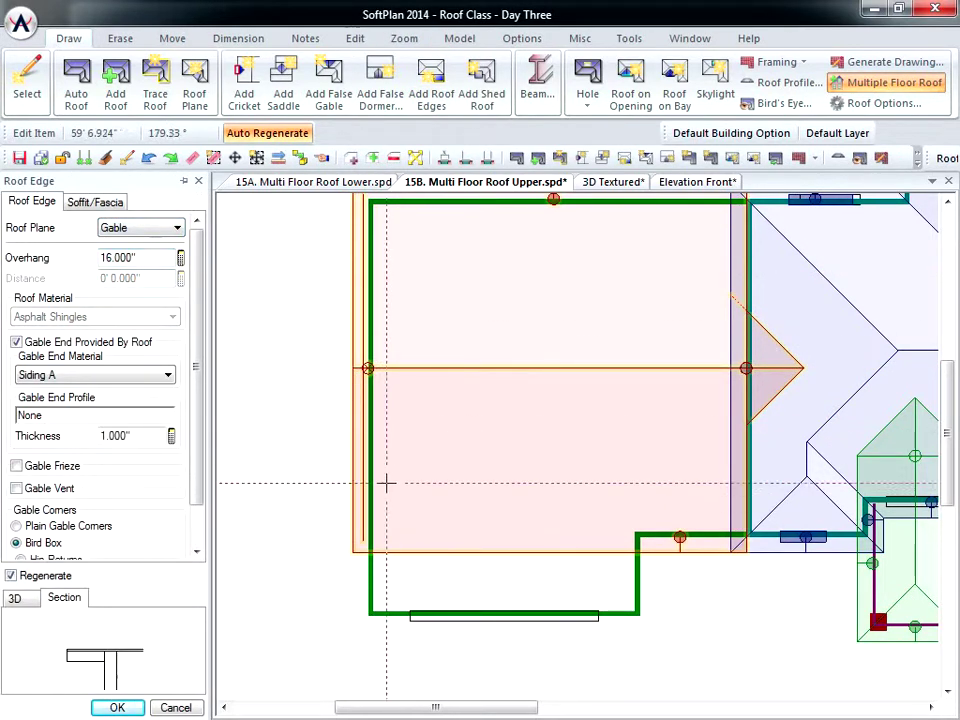
- Trace a rectangular roof outline around the left wing's bump-out
left_click(155, 82)
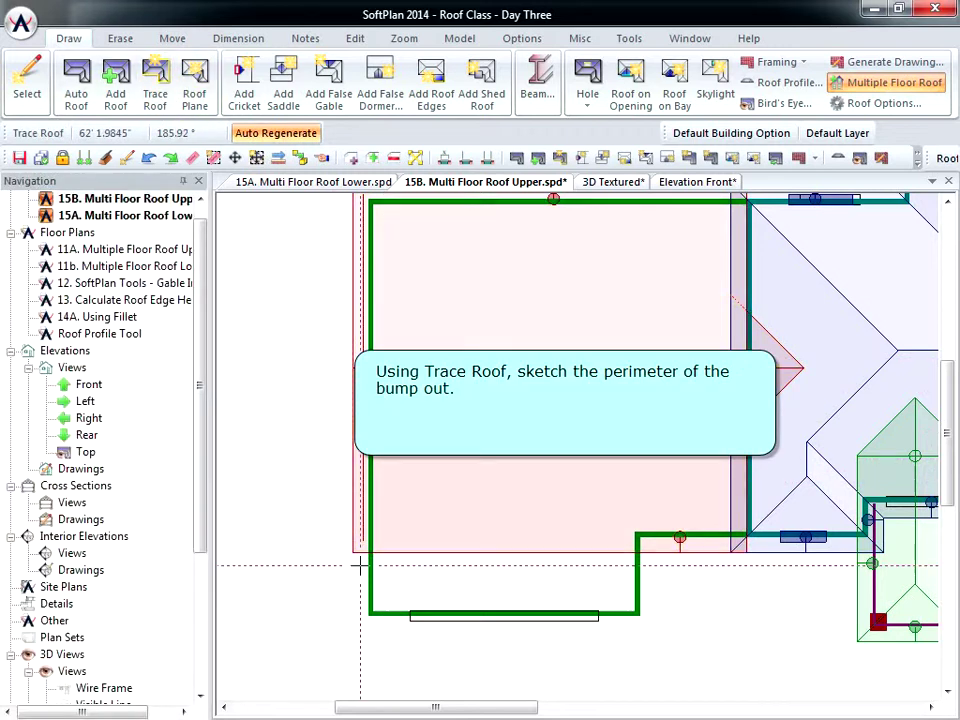
left_click(363, 620)
left_click(363, 541)
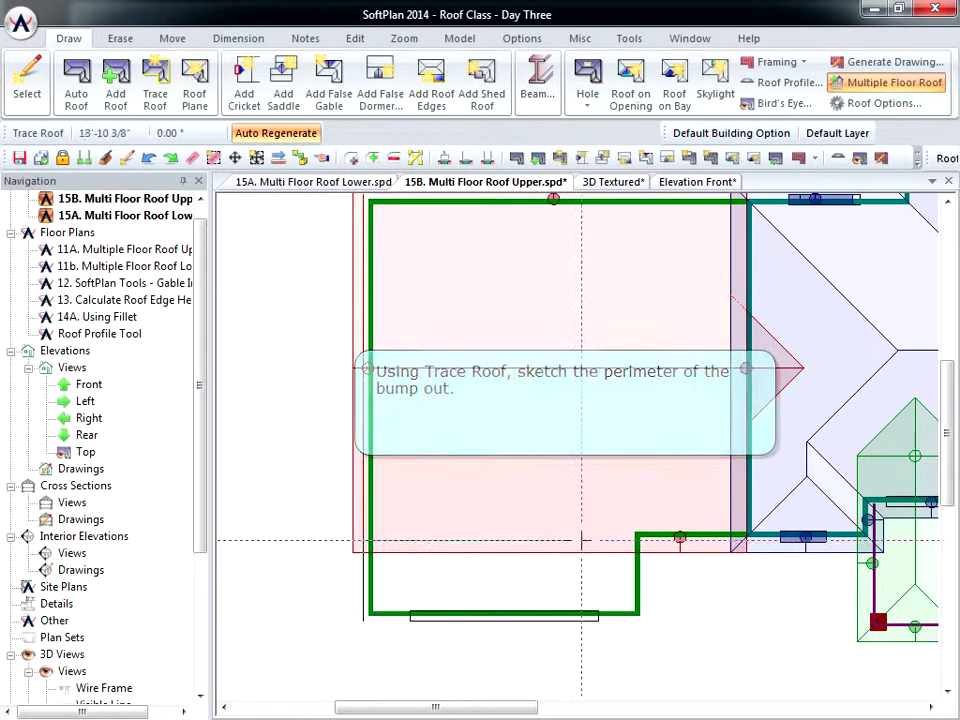
left_click(647, 541)
left_click(647, 617)
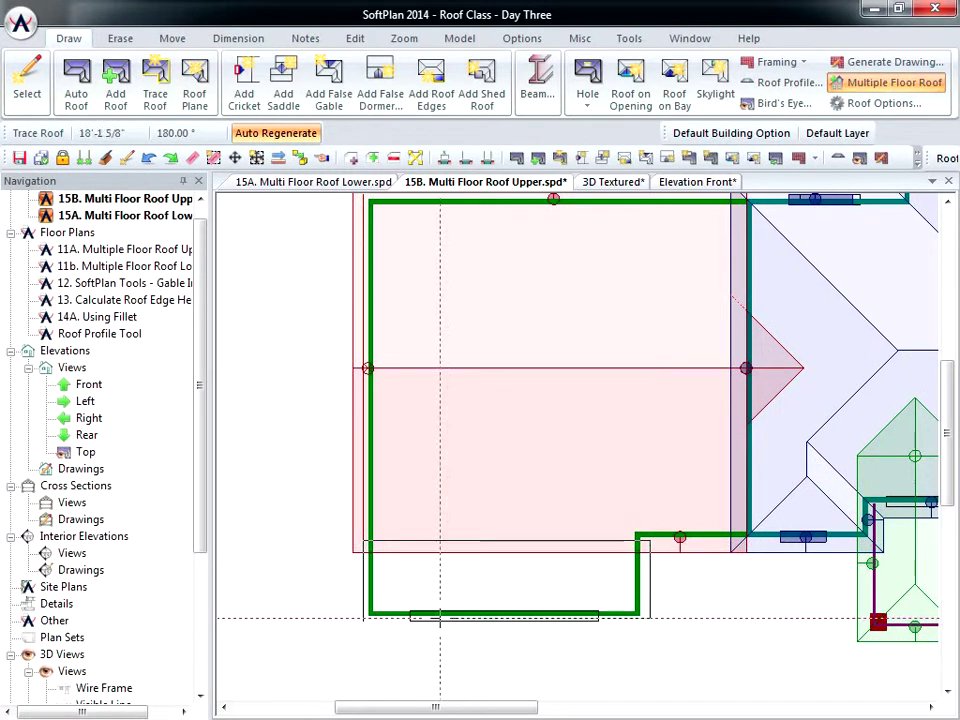
left_click(363, 617)
- Set the bump-out roof's front edge to Gable and zoom to the full roof plan
right_click(480, 632)
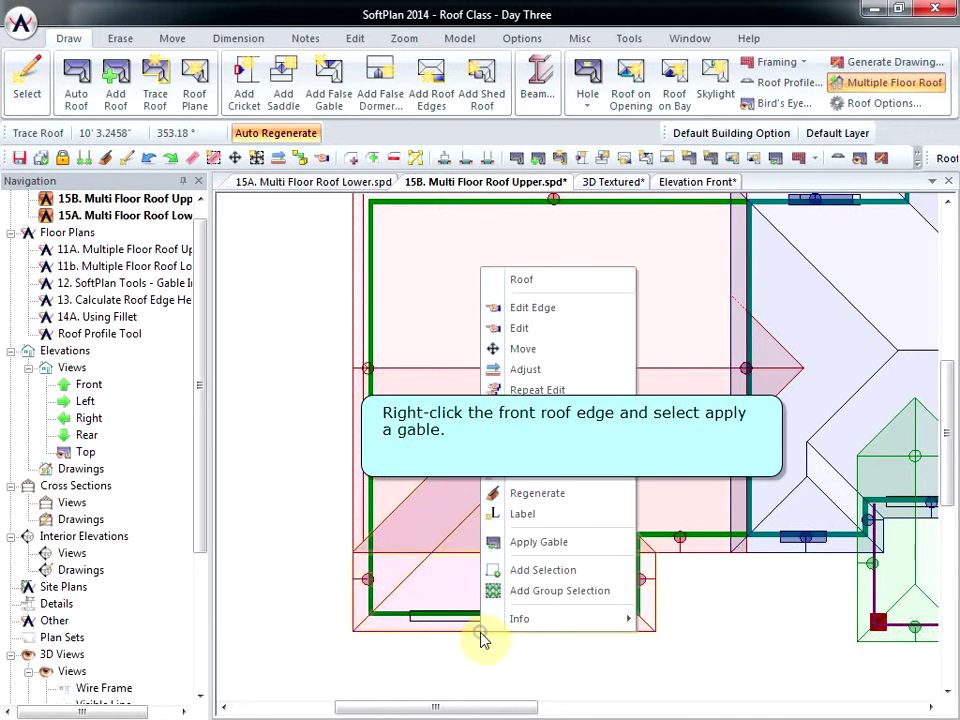
left_click(555, 315)
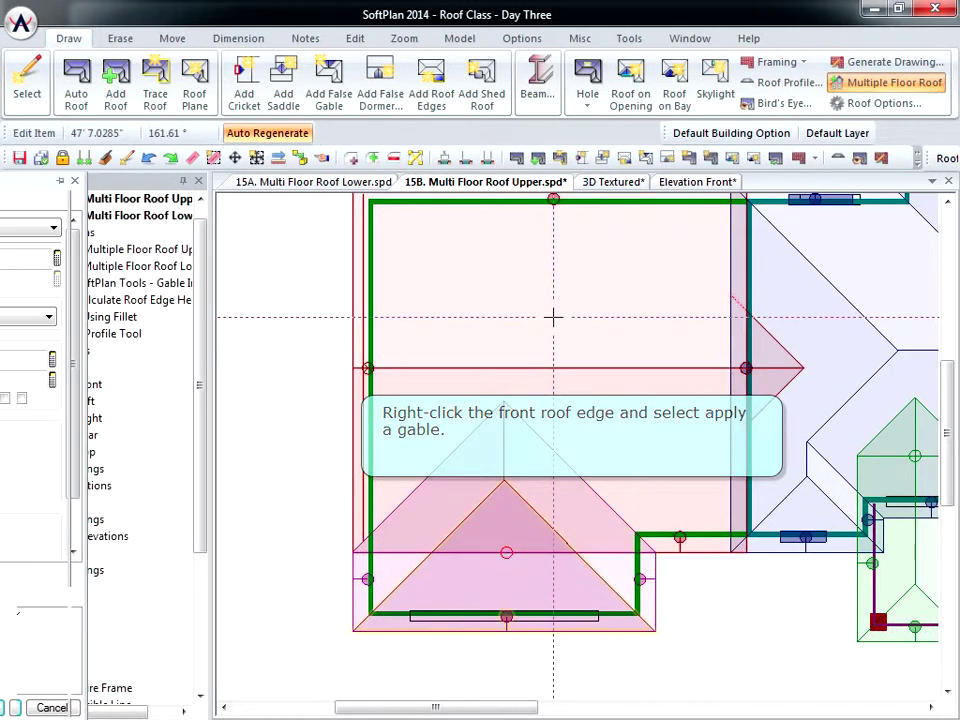
left_click(175, 231)
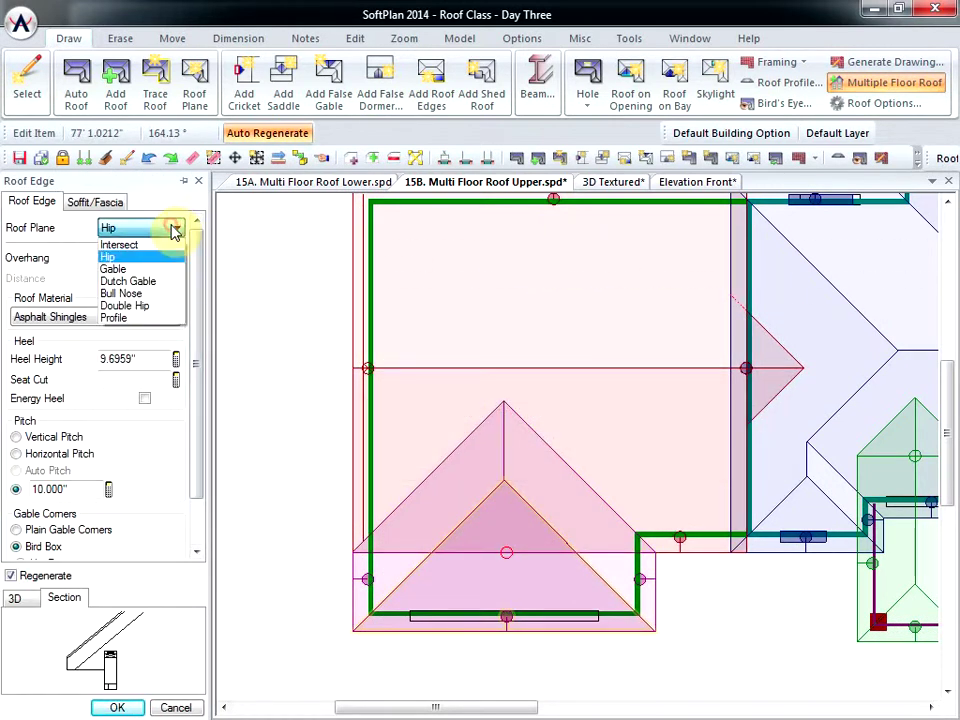
left_click(113, 269)
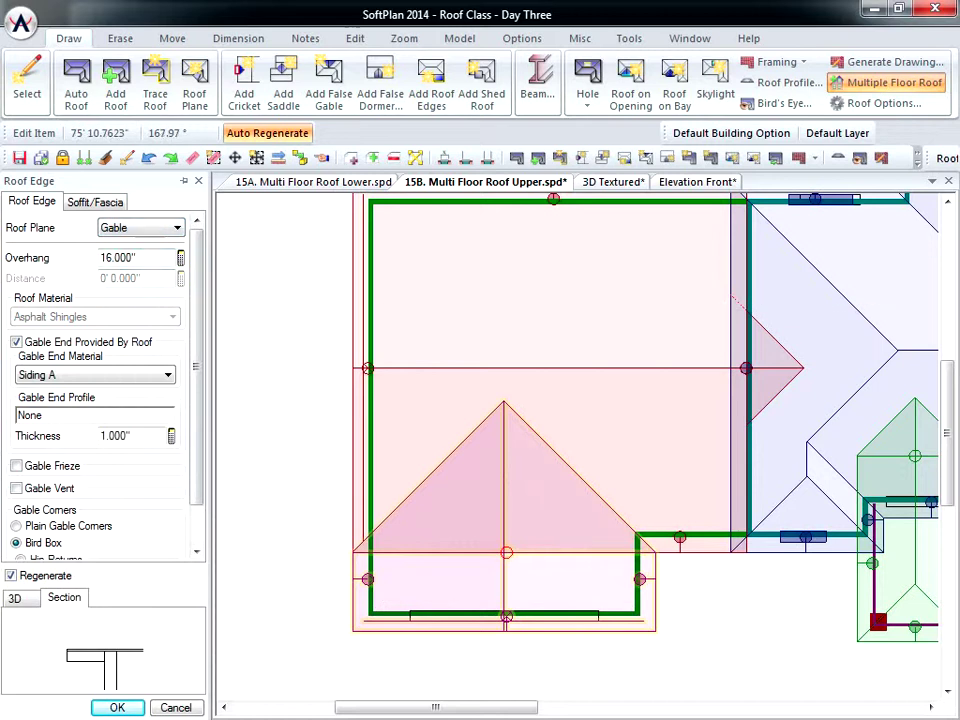
left_click(416, 159)
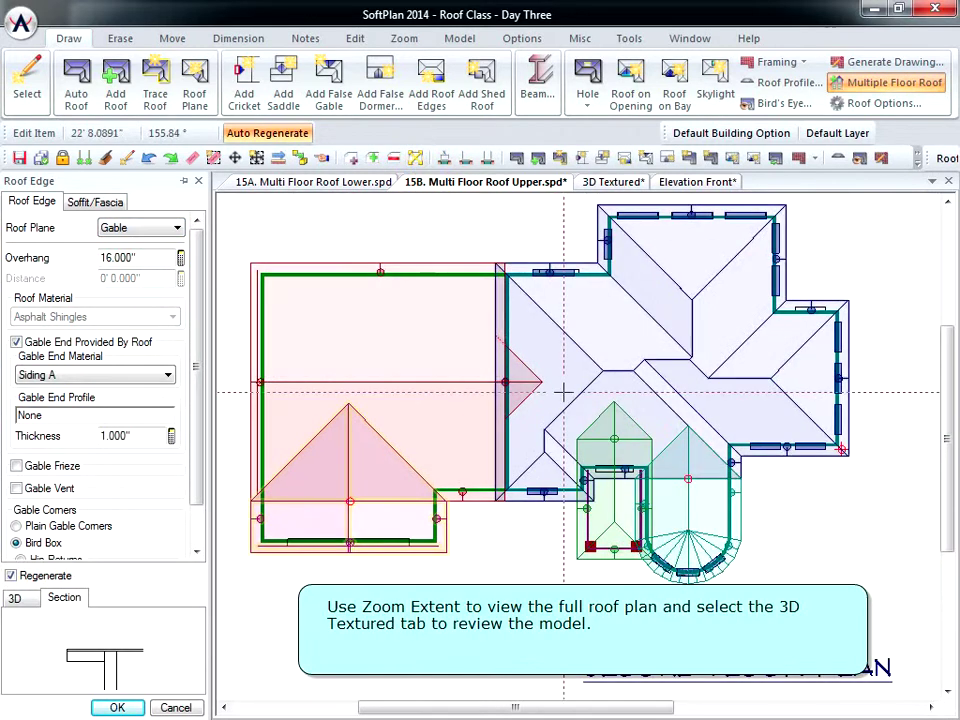